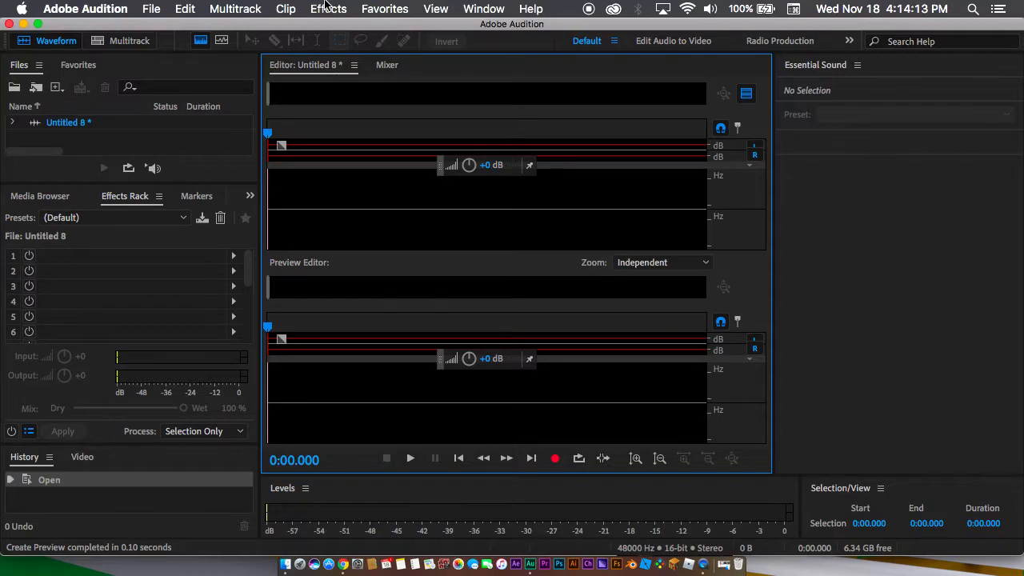
Open the Generate Tones effect and look through its list of presets without choosing one.
{"action": "left_click", "coordinate": [326, 6]}
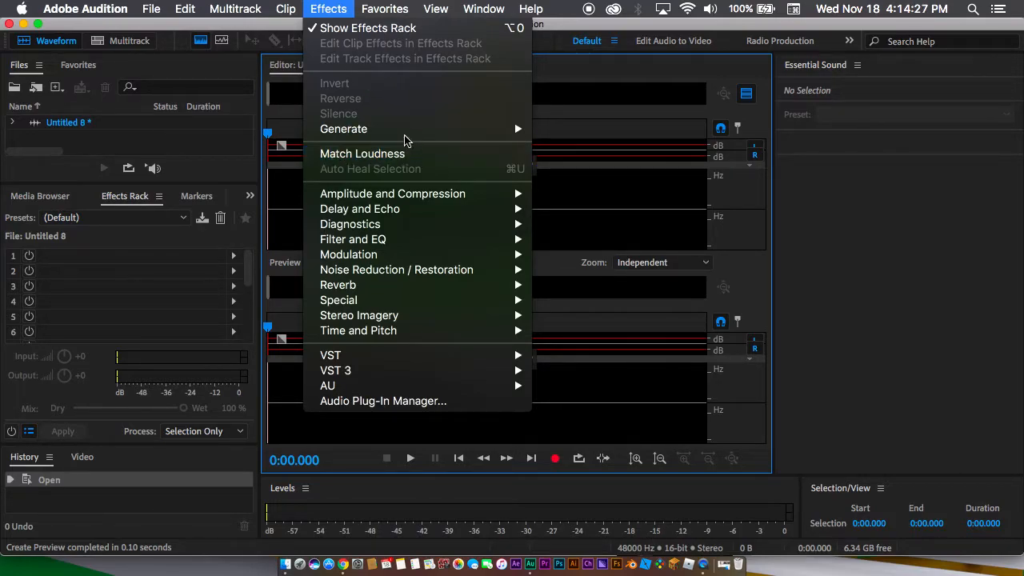
{"action": "mouse_move", "coordinate": [512, 130]}
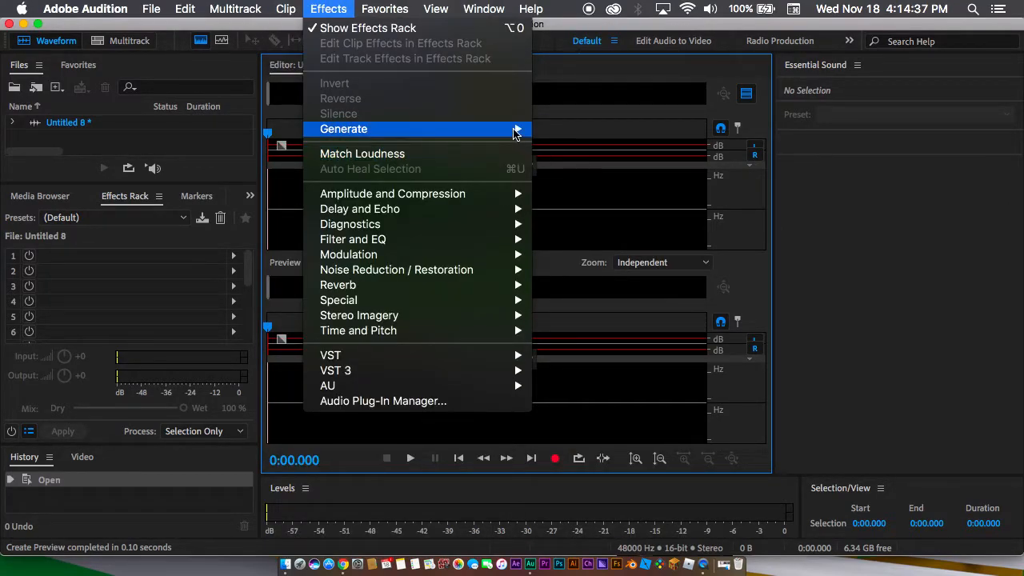
{"action": "left_click", "coordinate": [547, 159]}
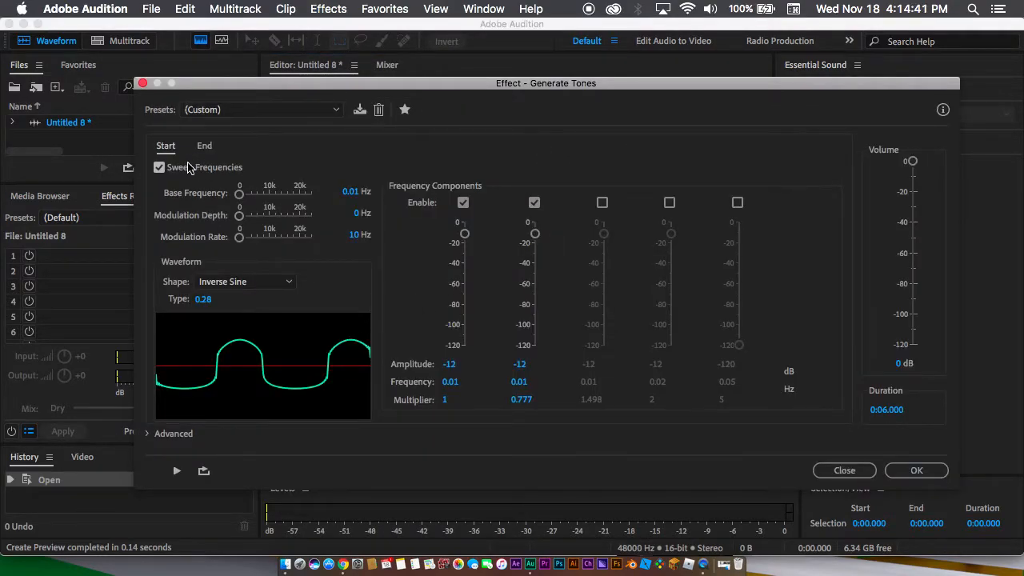
{"action": "left_click", "coordinate": [206, 112]}
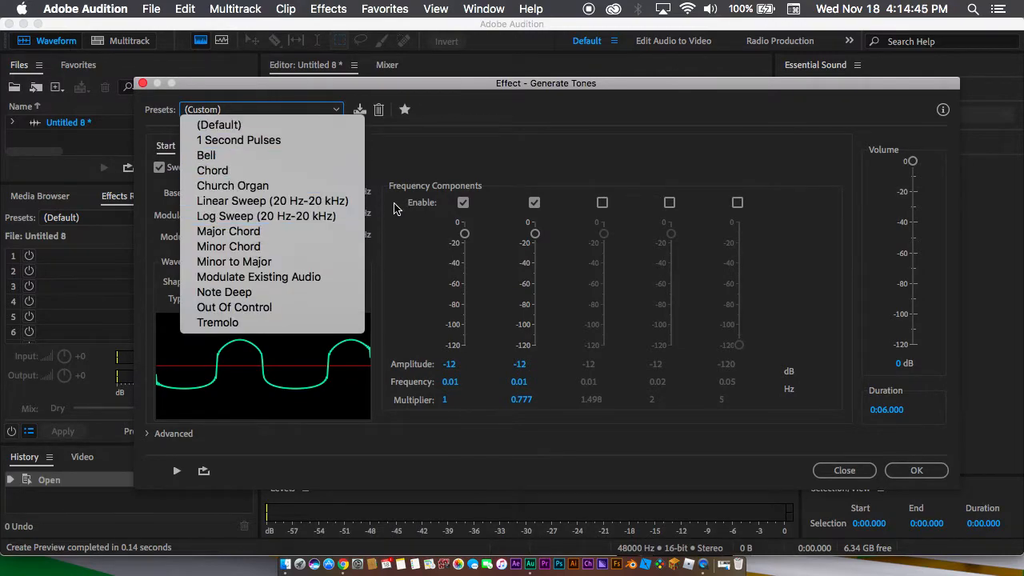
{"action": "left_click", "coordinate": [443, 154]}
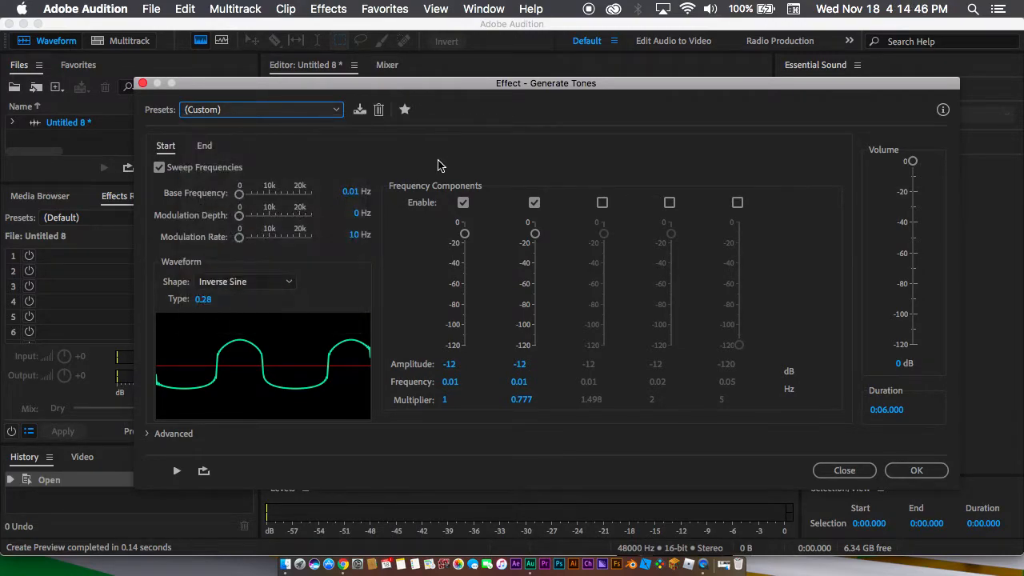
Check the tone's end settings against its start settings and preview the sound.
{"action": "left_click", "coordinate": [202, 147]}
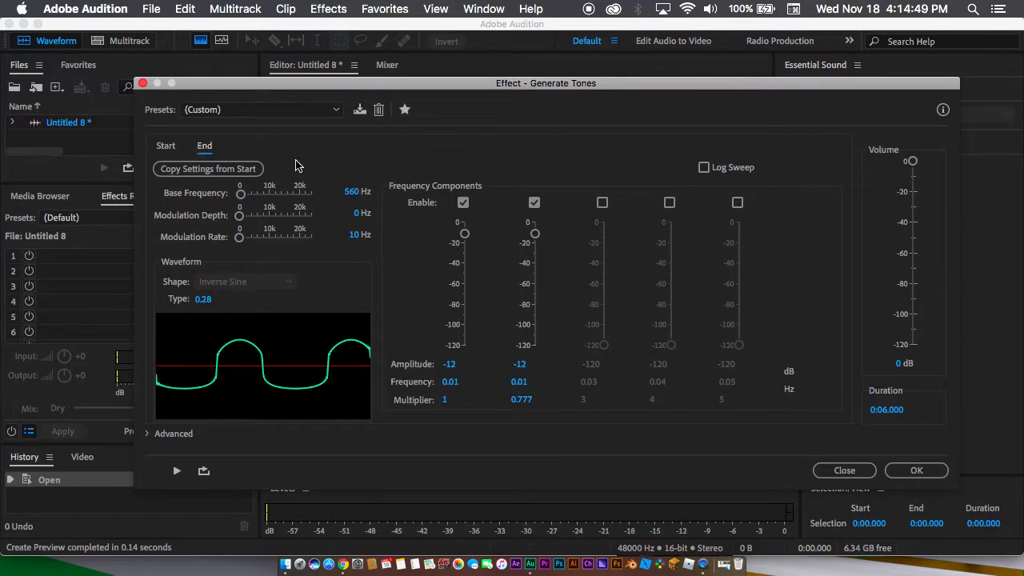
{"action": "left_click", "coordinate": [166, 146]}
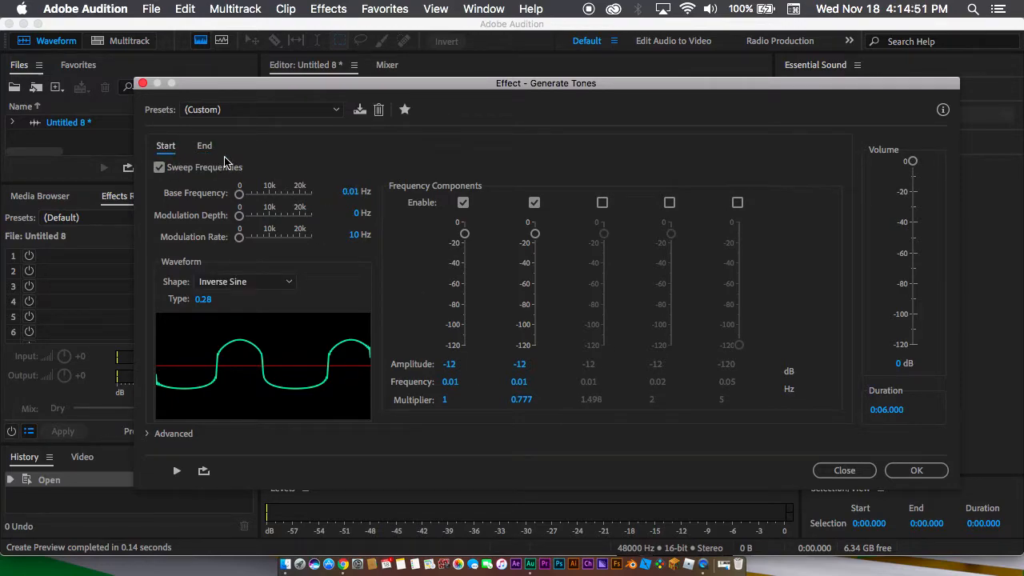
{"action": "key", "text": "space"}
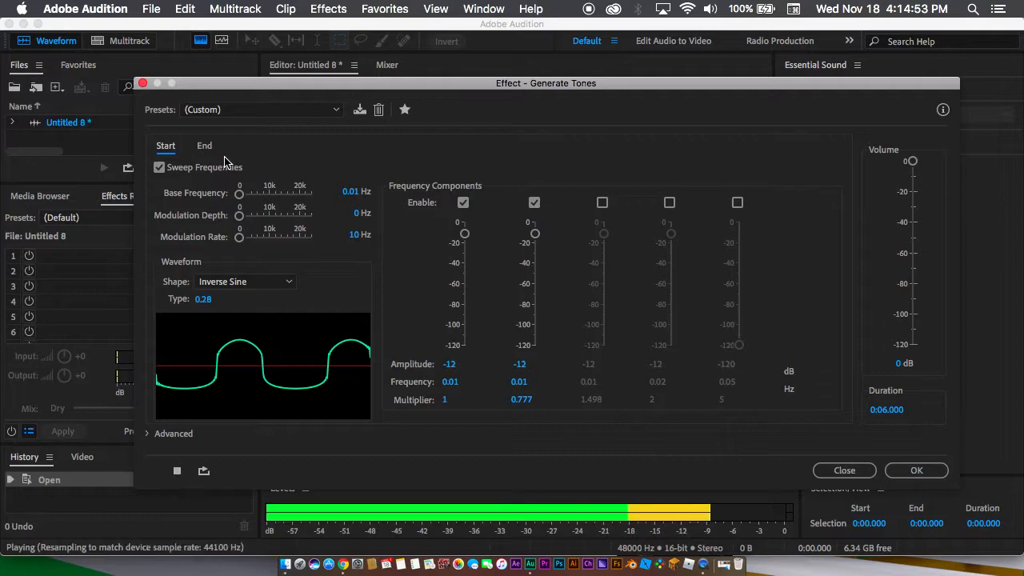
Set the base frequency at the end of the tone sweep to 560 Hz.
{"action": "left_click", "coordinate": [201, 148]}
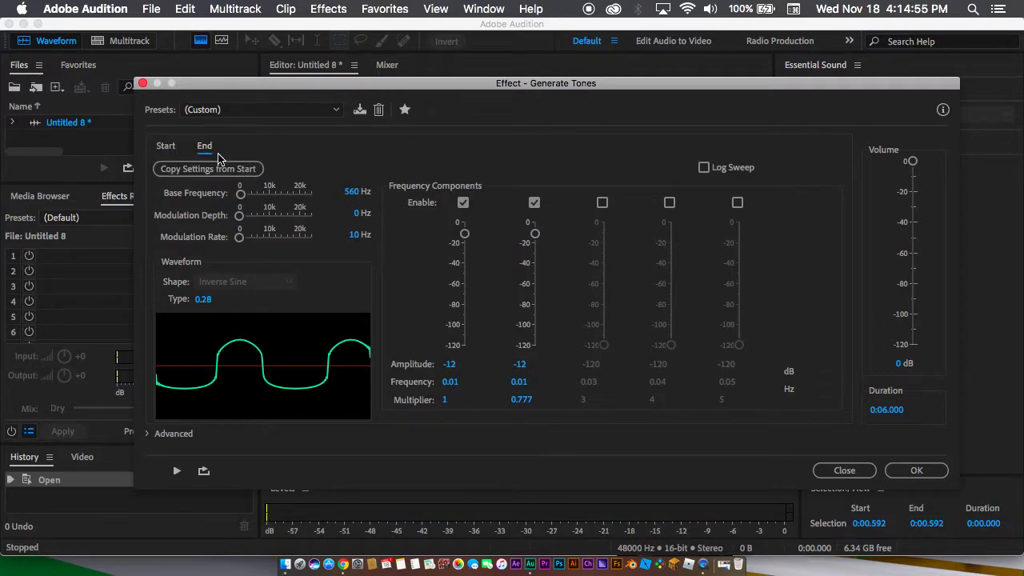
{"action": "left_click", "coordinate": [350, 192]}
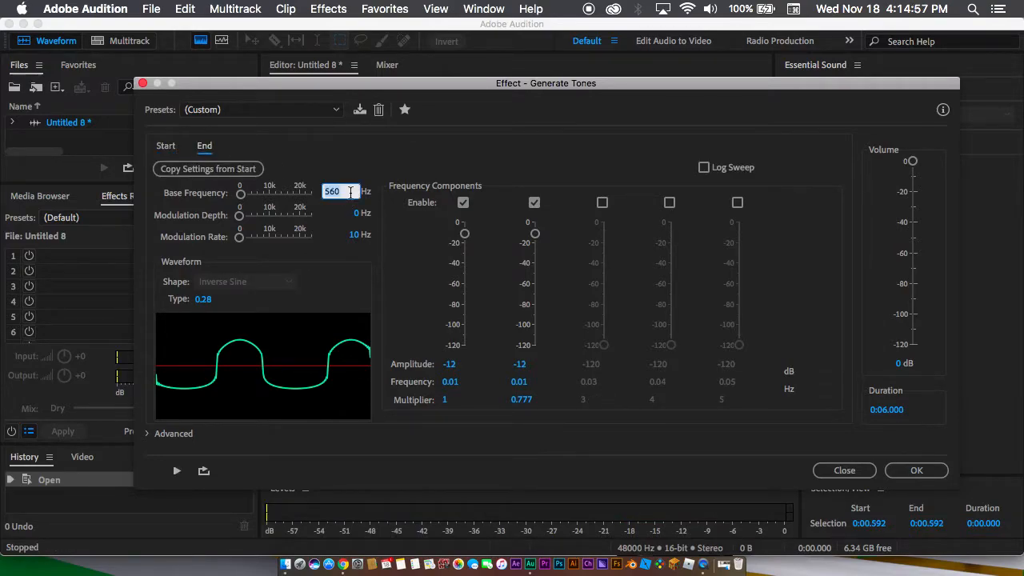
{"action": "key", "text": "Return"}
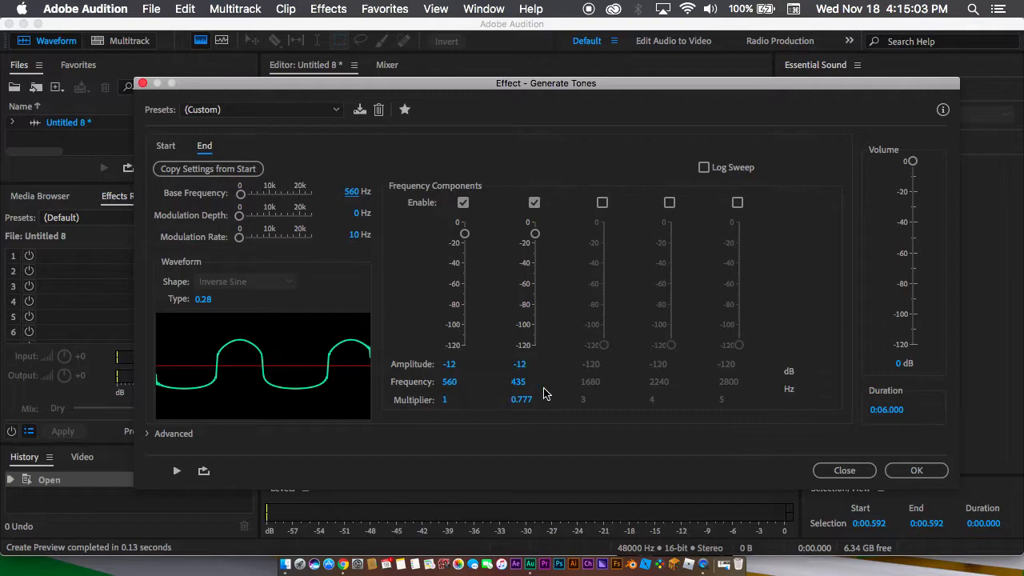
Compare the start and end settings of the tone sweep, especially their base frequencies.
{"action": "left_click", "coordinate": [174, 151]}
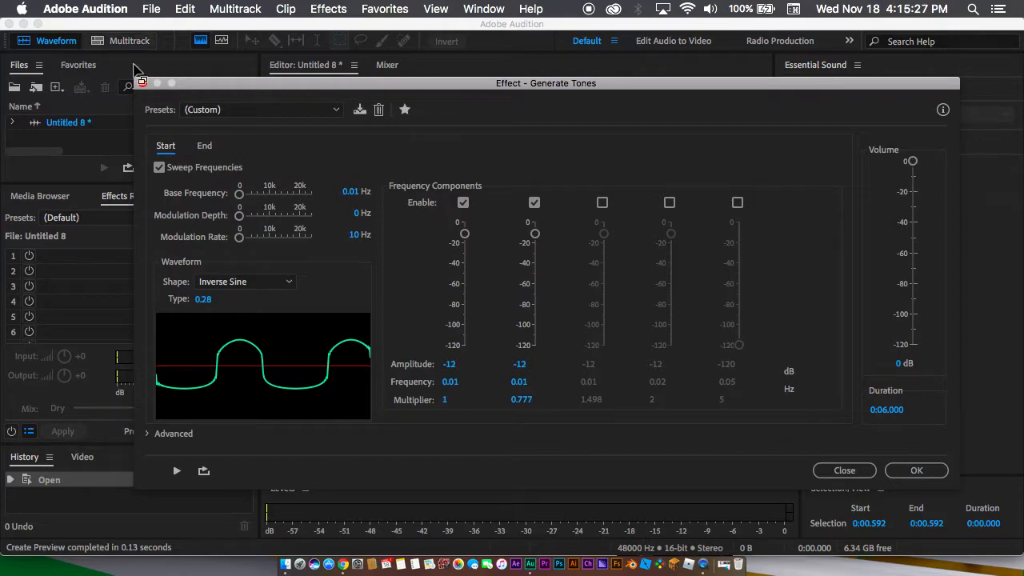
{"action": "left_click", "coordinate": [205, 147]}
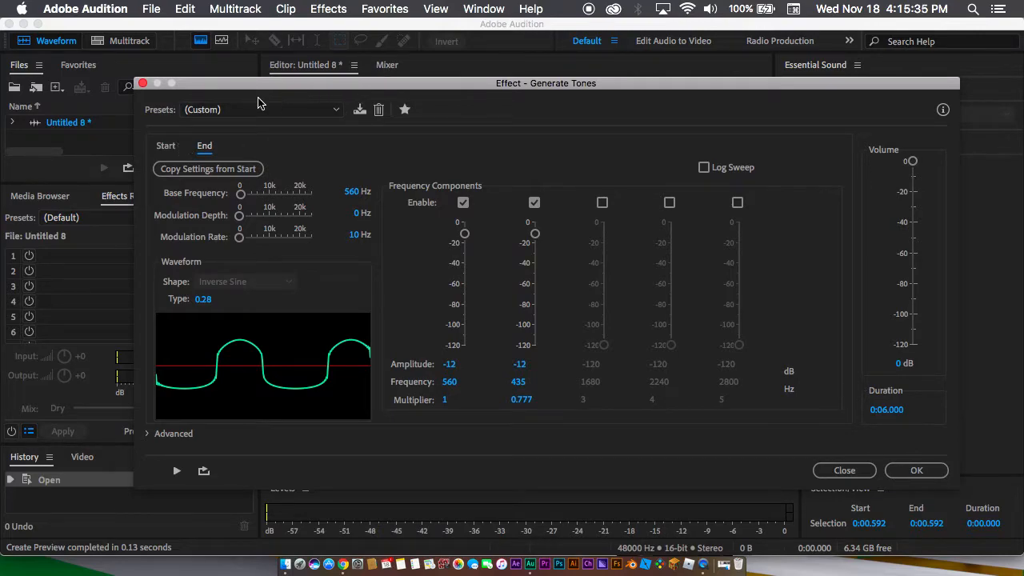
{"action": "left_click", "coordinate": [166, 147]}
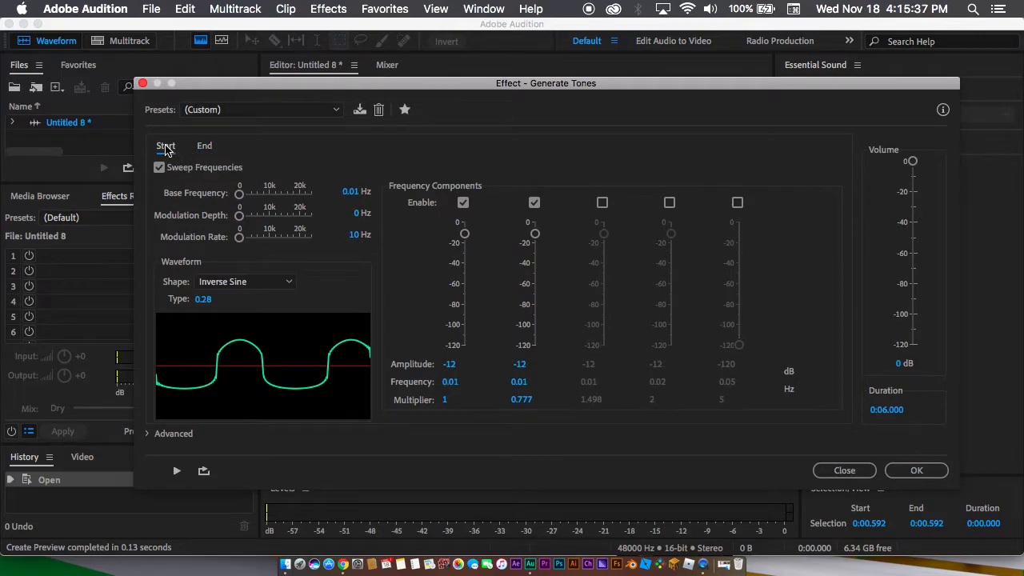
{"action": "left_click", "coordinate": [204, 146]}
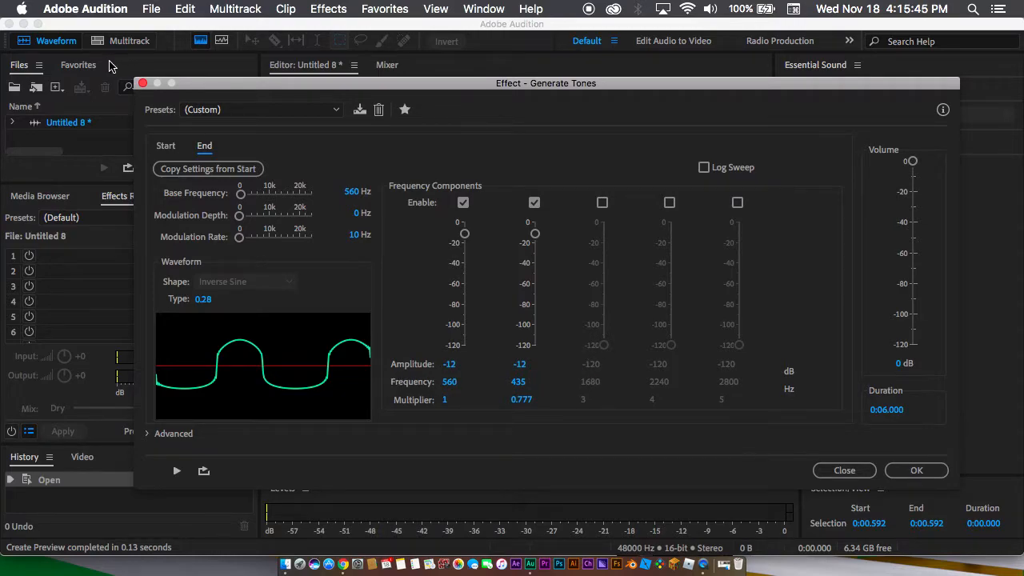
{"action": "left_click", "coordinate": [165, 147]}
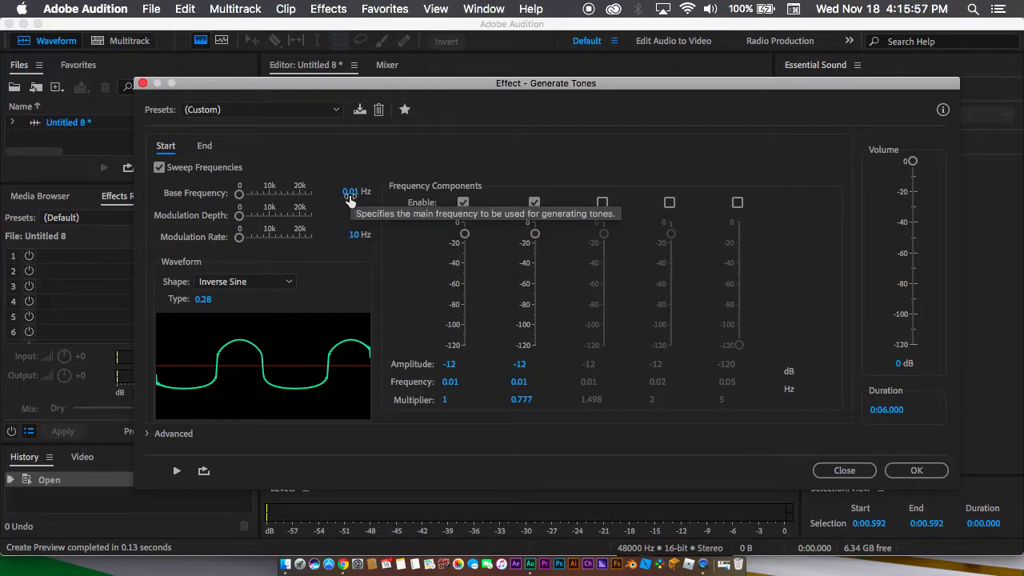
{"action": "left_click", "coordinate": [207, 146]}
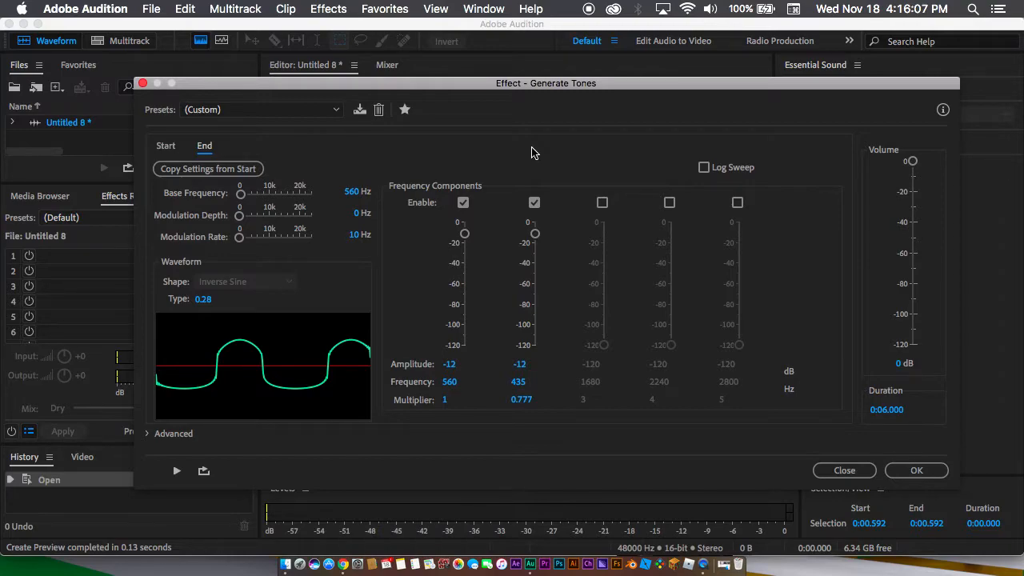
Raise the system volume and preview the tone sweep.
{"action": "key", "text": "XF86AudioRaiseVolume"}
{"action": "key", "text": "XF86AudioRaiseVolume"}
{"action": "key", "text": "XF86AudioRaiseVolume"}
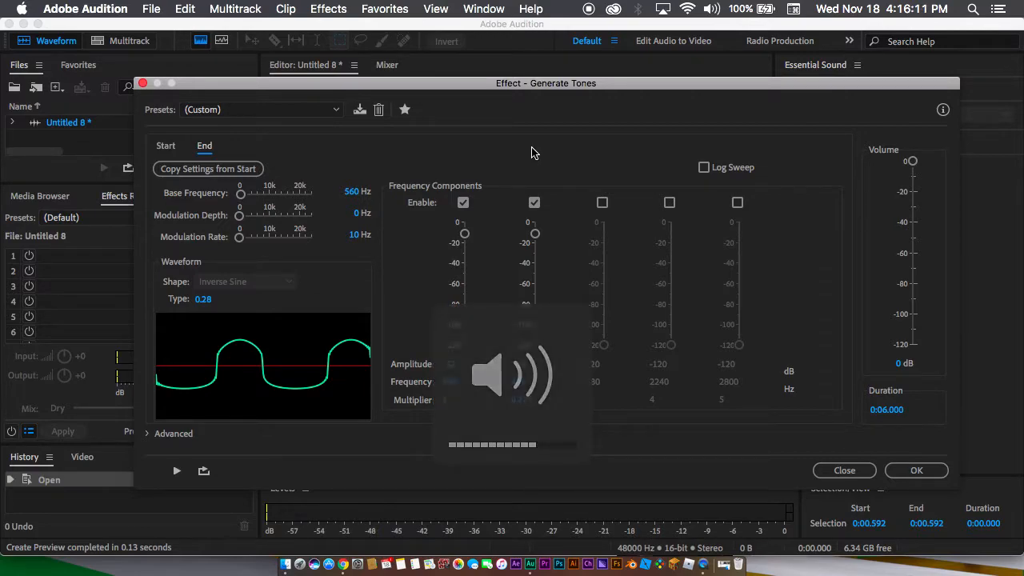
{"action": "key", "text": "XF86AudioRaiseVolume"}
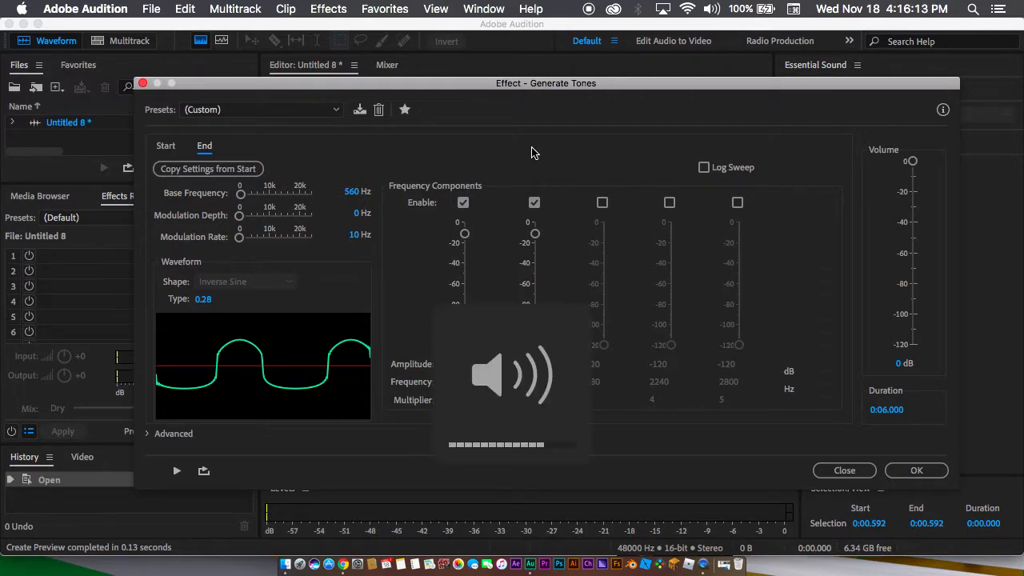
{"action": "key", "text": "space"}
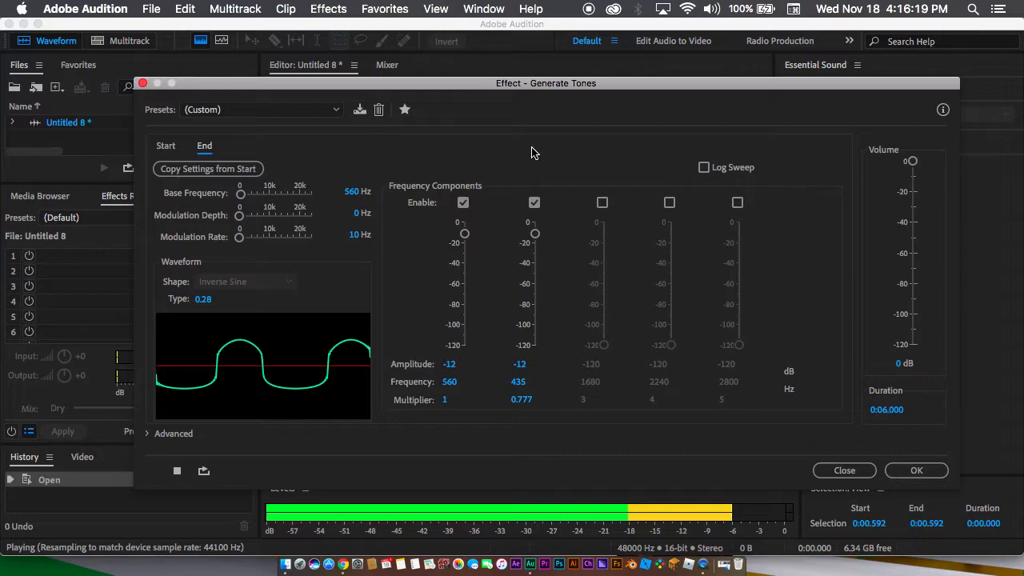
Generate the six-second frequency sweep with the Inverse Sine waveform shape and play it back.
{"action": "left_click", "coordinate": [166, 148]}
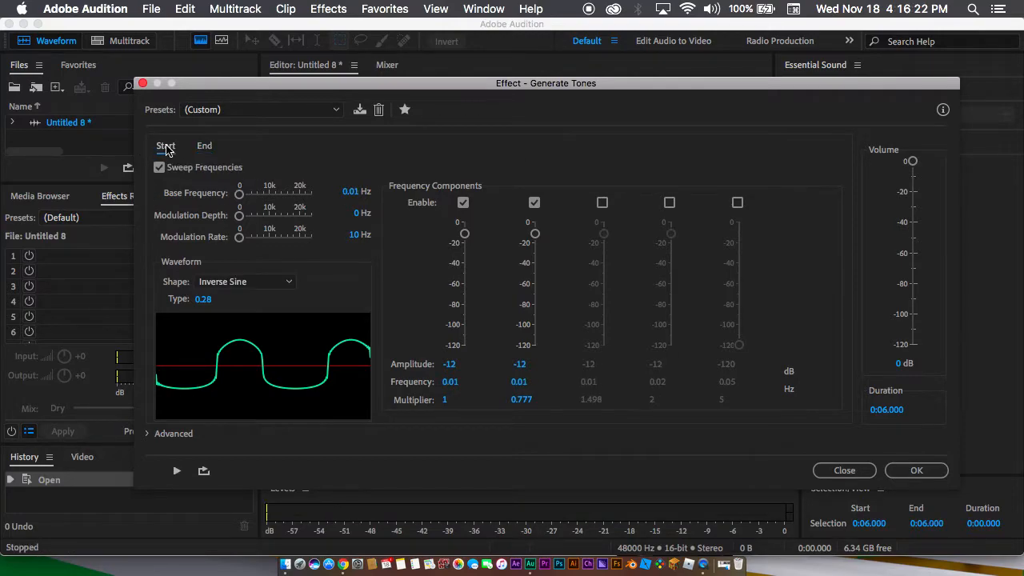
{"action": "left_click", "coordinate": [240, 283]}
{"action": "left_click", "coordinate": [360, 293]}
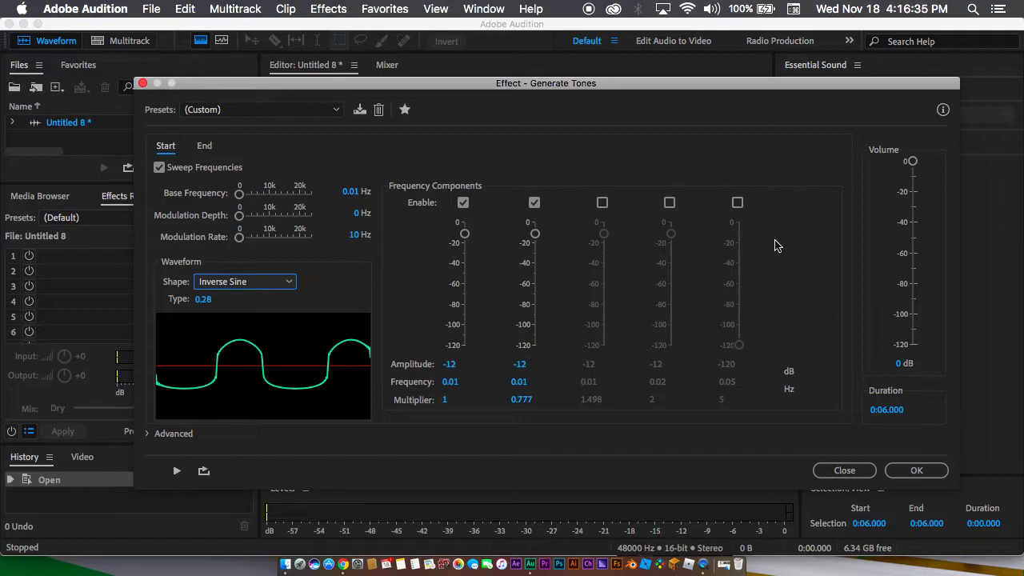
{"action": "left_click", "coordinate": [918, 470]}
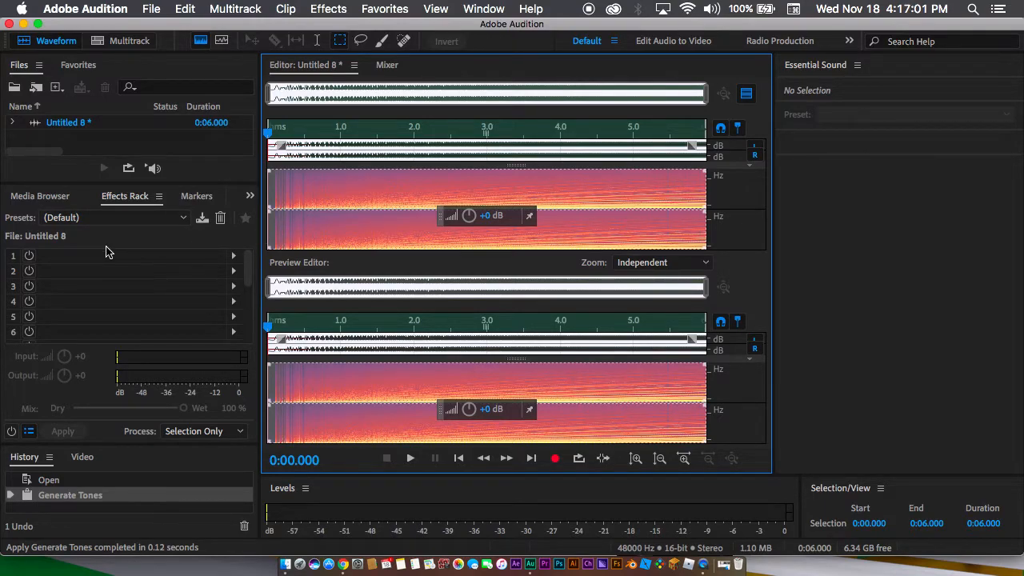
{"action": "key", "text": "space"}
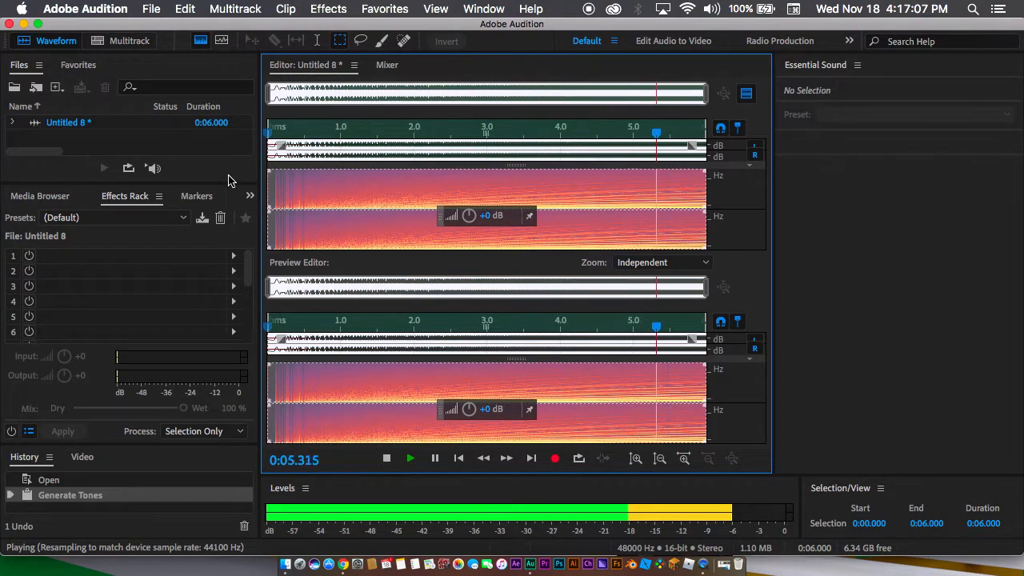
Load the Far Away Source preset into the Effects Rack and accept the real-time playback alert.
{"action": "left_click", "coordinate": [135, 219]}
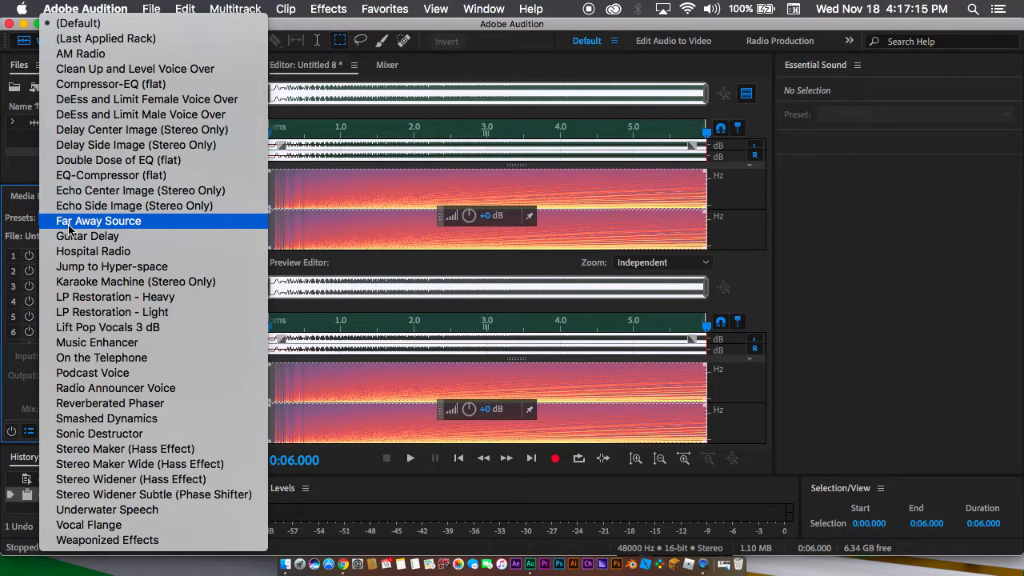
{"action": "left_click", "coordinate": [1, 215]}
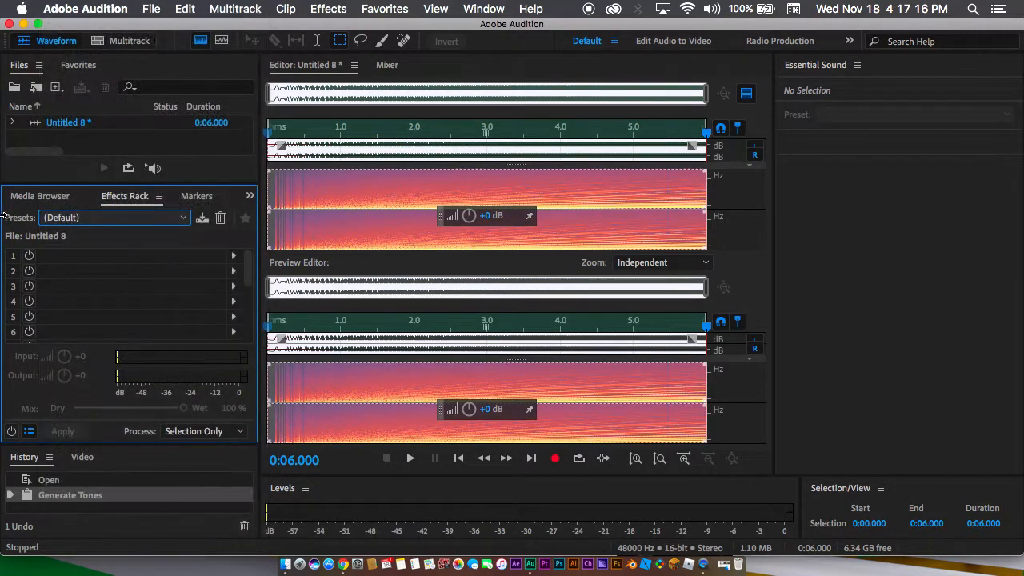
{"action": "left_click", "coordinate": [98, 218]}
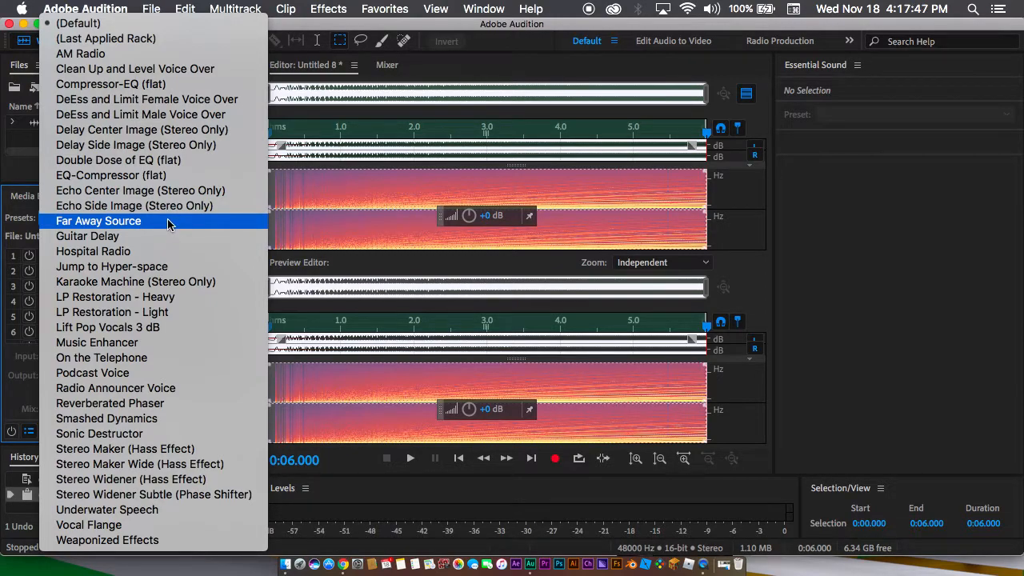
{"action": "key", "text": "Escape"}
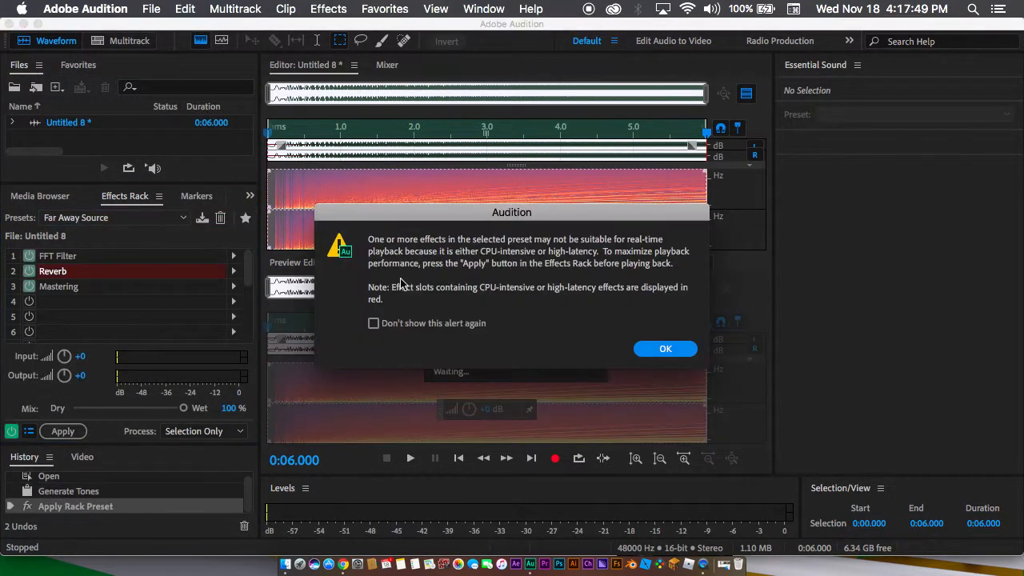
{"action": "left_click", "coordinate": [660, 349]}
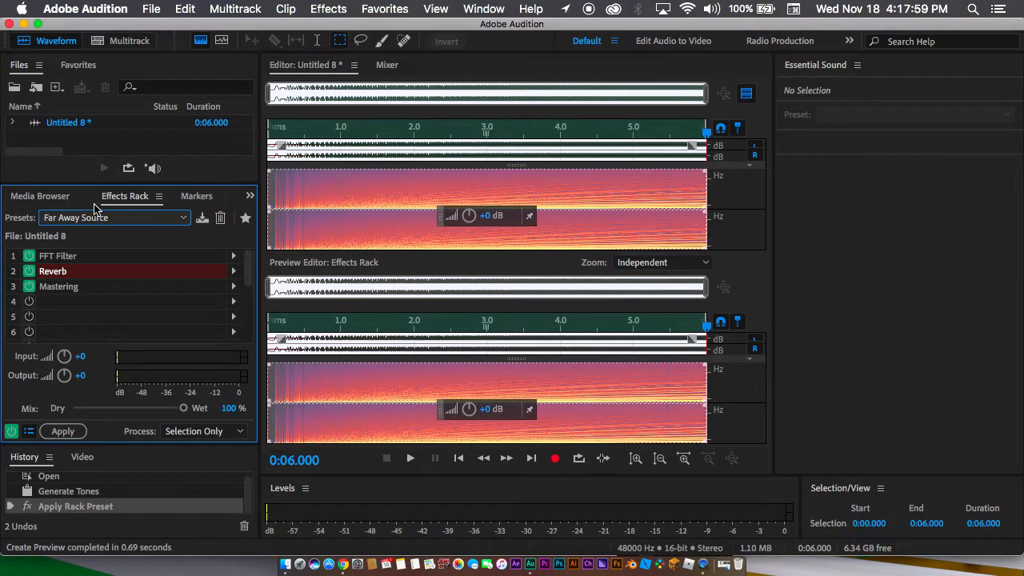
Listen to the tone with the Far Away Source effects and apply the rack to the audio.
{"action": "left_click", "coordinate": [216, 174]}
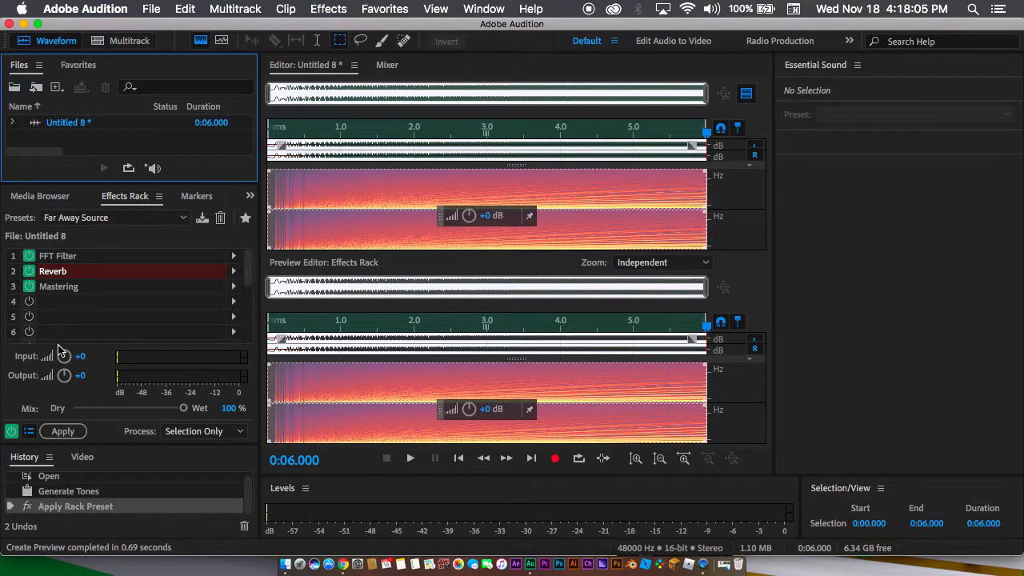
{"action": "key", "text": "space"}
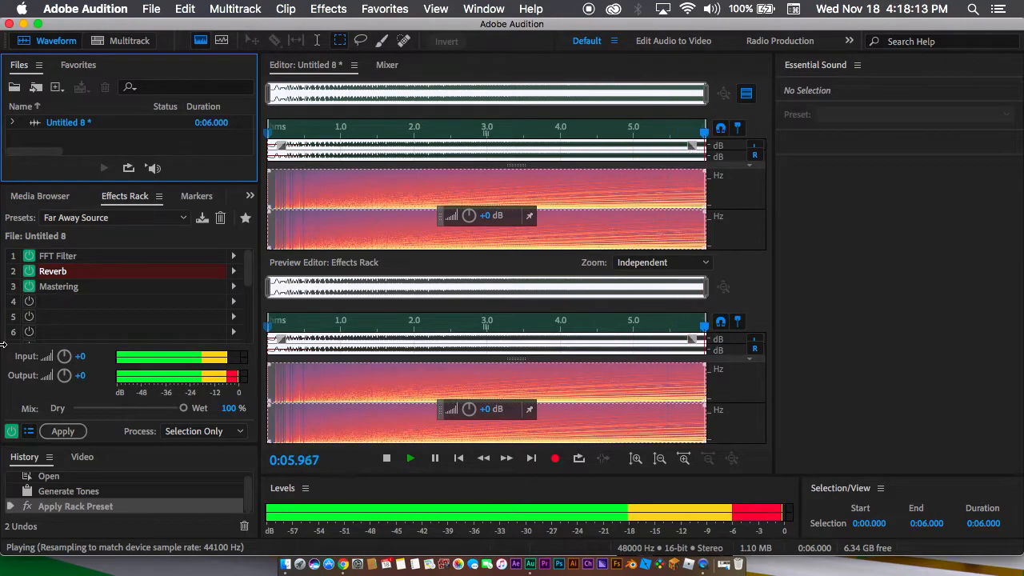
{"action": "left_click", "coordinate": [76, 433]}
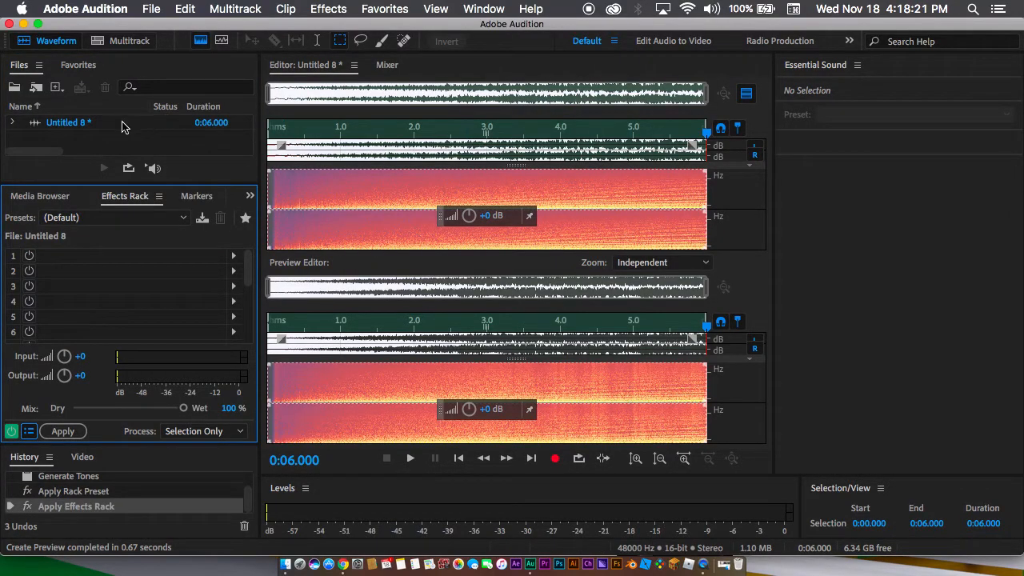
Save the processed sweep under the file name Test windup.wav in Wave PCM format.
{"action": "left_click", "coordinate": [156, 8]}
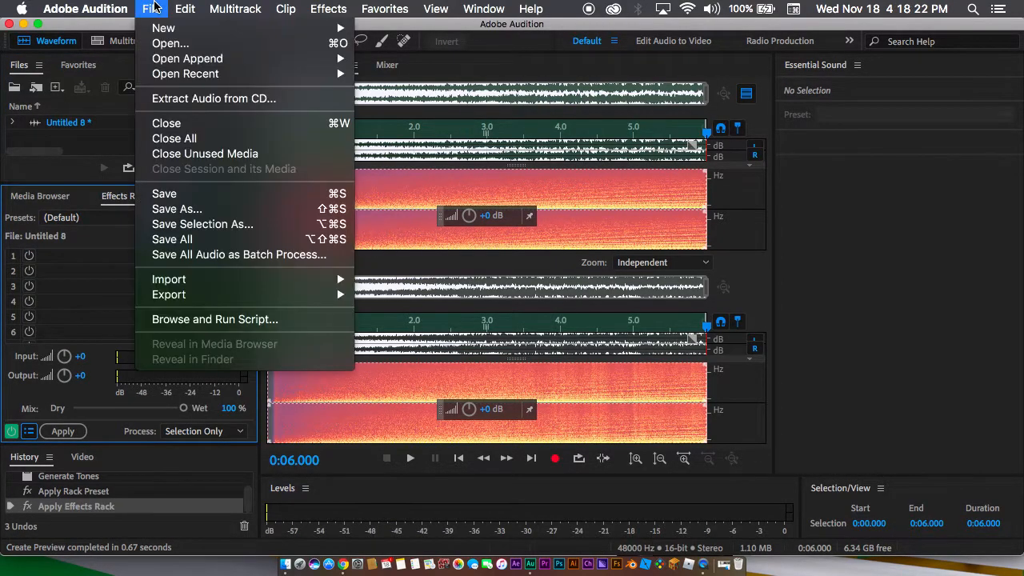
{"action": "left_click", "coordinate": [192, 211]}
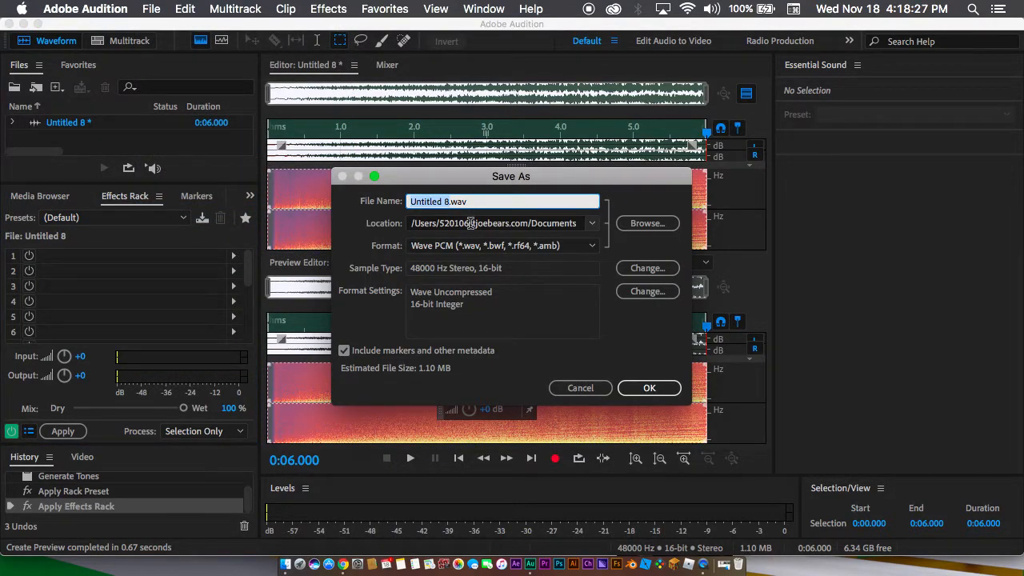
{"action": "type", "text": "T"}
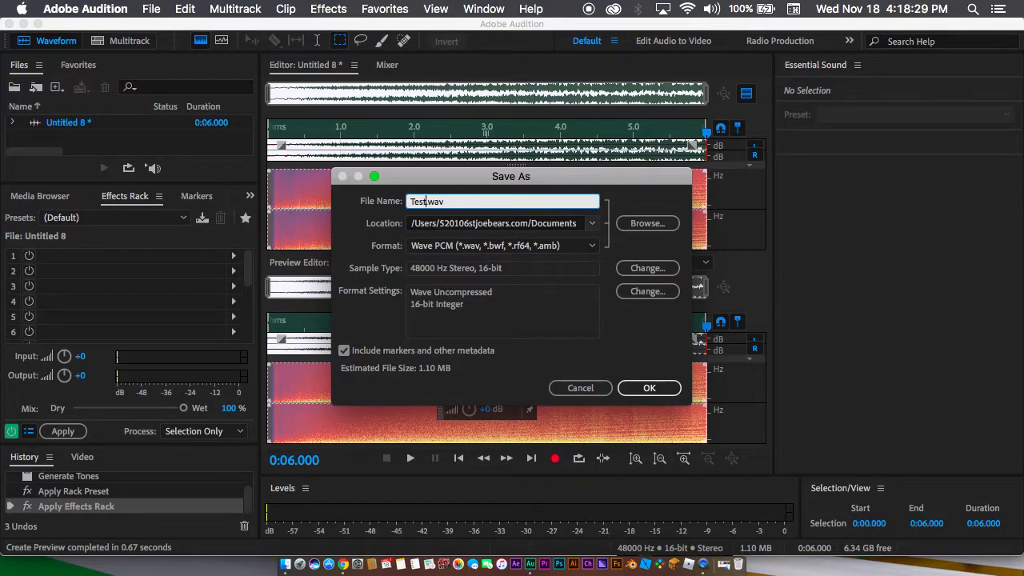
{"action": "type", "text": "est windup"}
{"action": "left_click", "coordinate": [648, 389]}
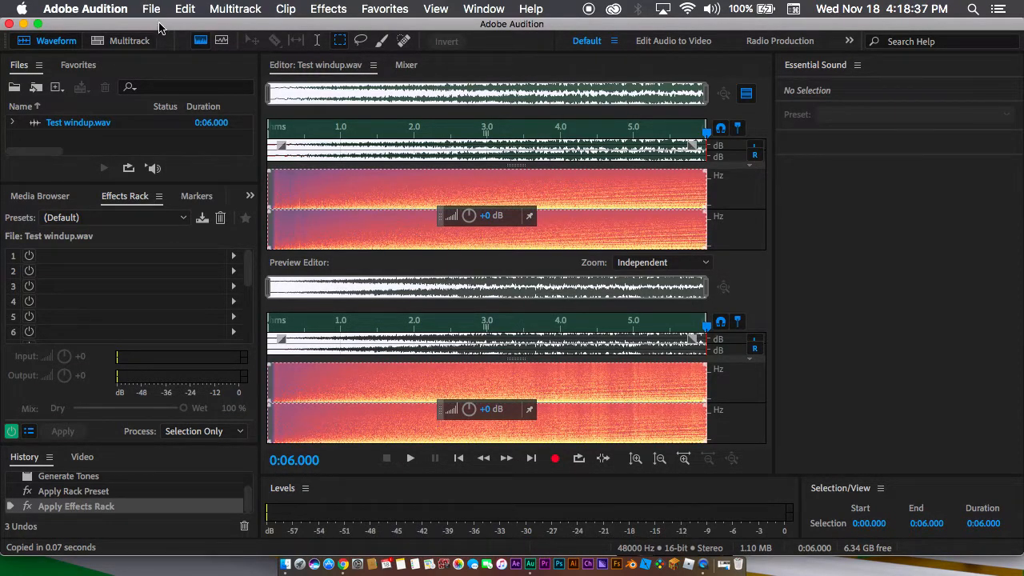
Create a new empty stereo audio file at 48000 Hz.
{"action": "left_click", "coordinate": [67, 94]}
{"action": "left_click", "coordinate": [93, 128]}
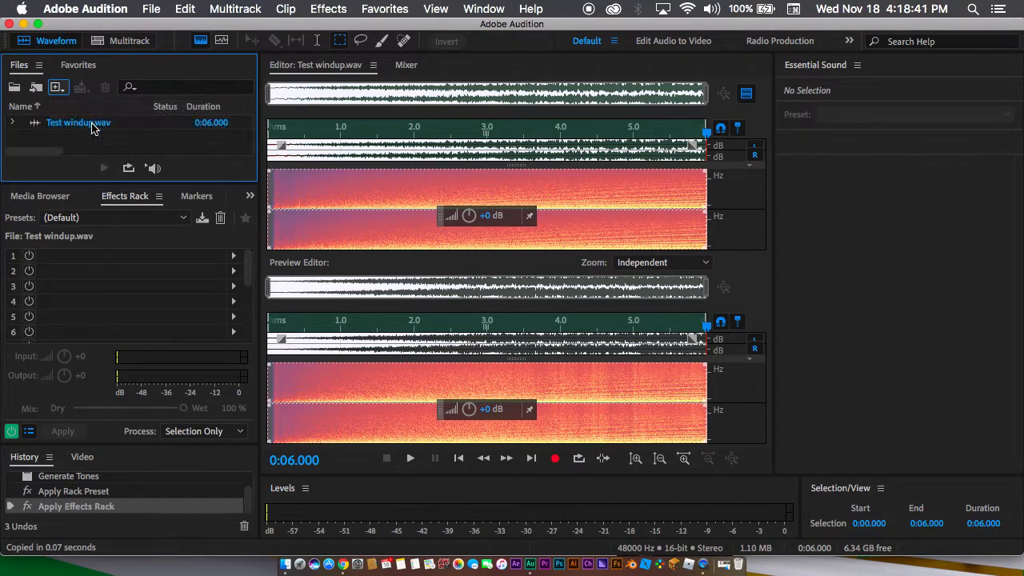
{"action": "left_click", "coordinate": [584, 345]}
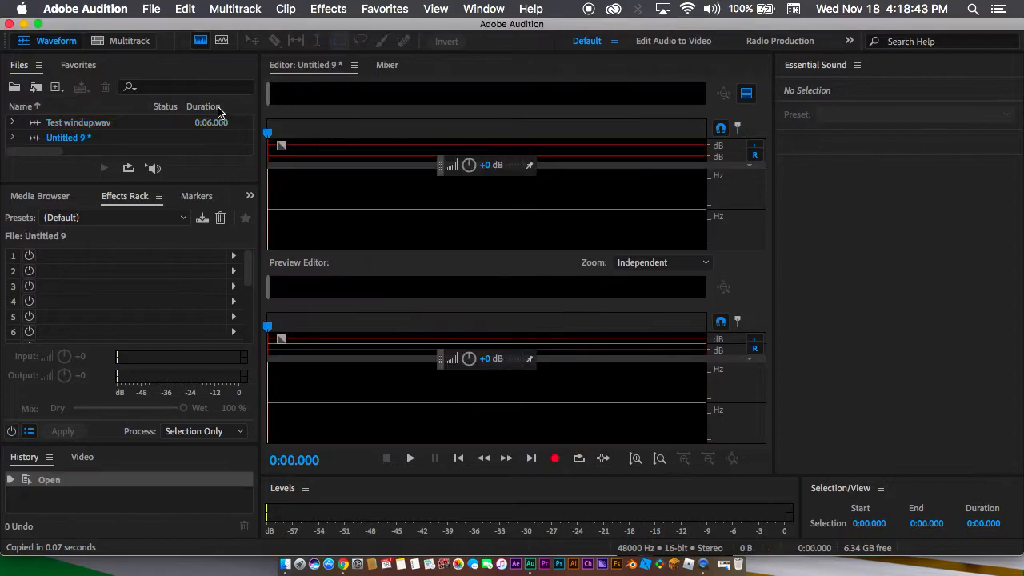
In Generate Tones, set the starting base frequency to 560 Hz, matching the end frequency, and turn off Sweep Frequencies.
{"action": "left_click", "coordinate": [321, 8]}
{"action": "mouse_move", "coordinate": [359, 128]}
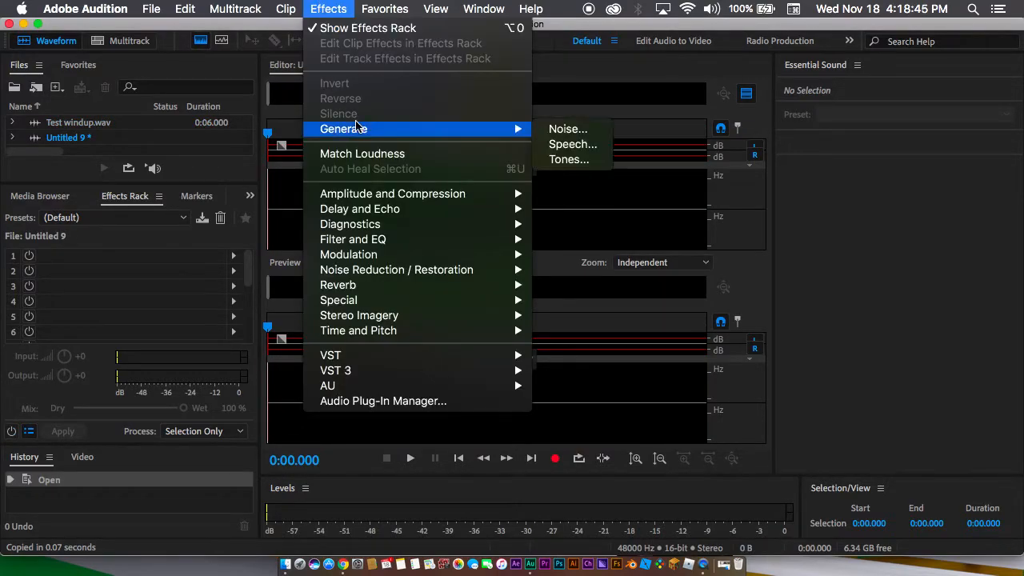
{"action": "left_click", "coordinate": [566, 160]}
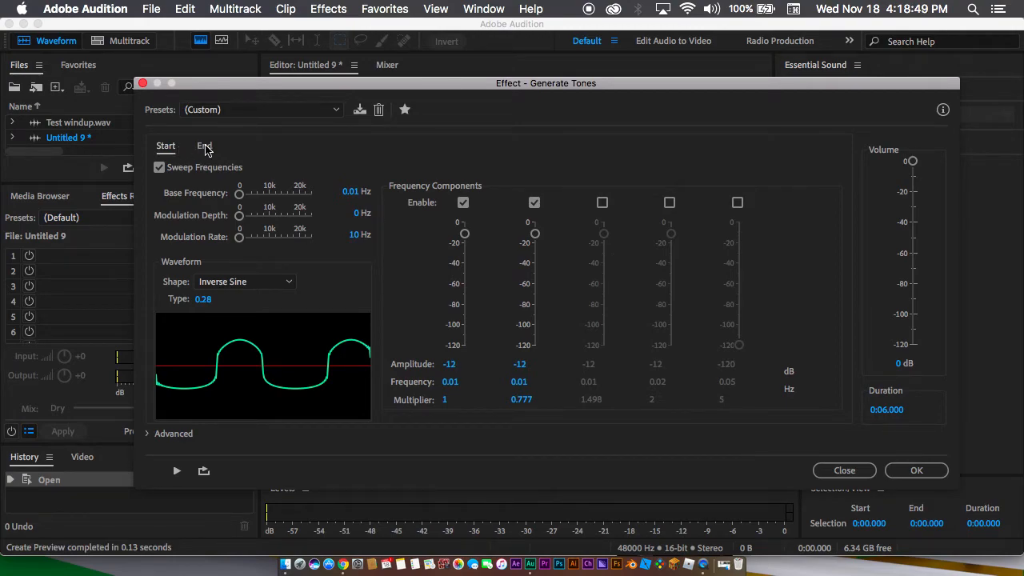
{"action": "left_click", "coordinate": [206, 147]}
{"action": "left_click", "coordinate": [354, 194]}
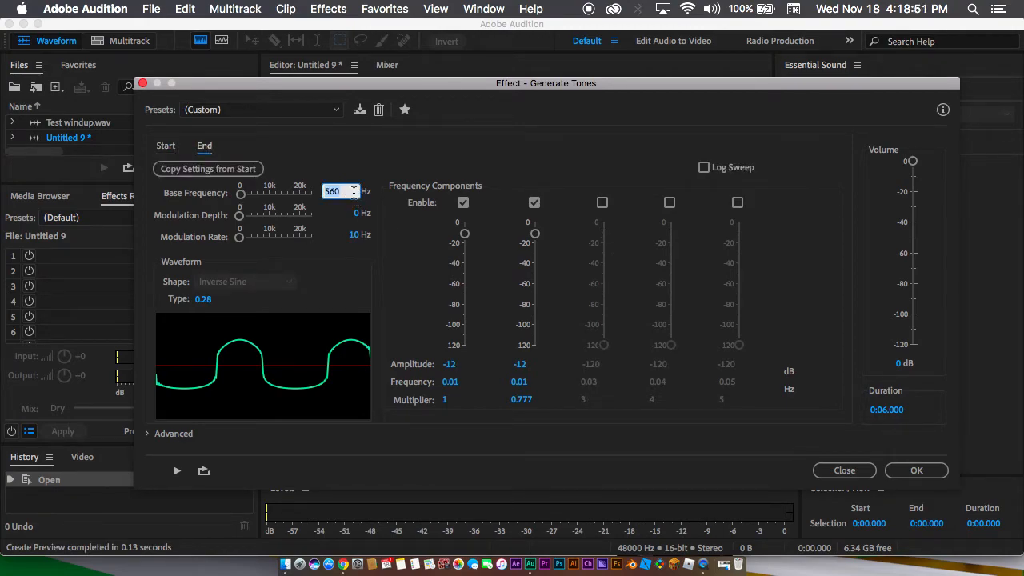
{"action": "left_click", "coordinate": [165, 148]}
{"action": "left_click", "coordinate": [352, 196]}
{"action": "left_click", "coordinate": [353, 196]}
{"action": "key", "text": "Return"}
{"action": "left_click", "coordinate": [159, 167]}
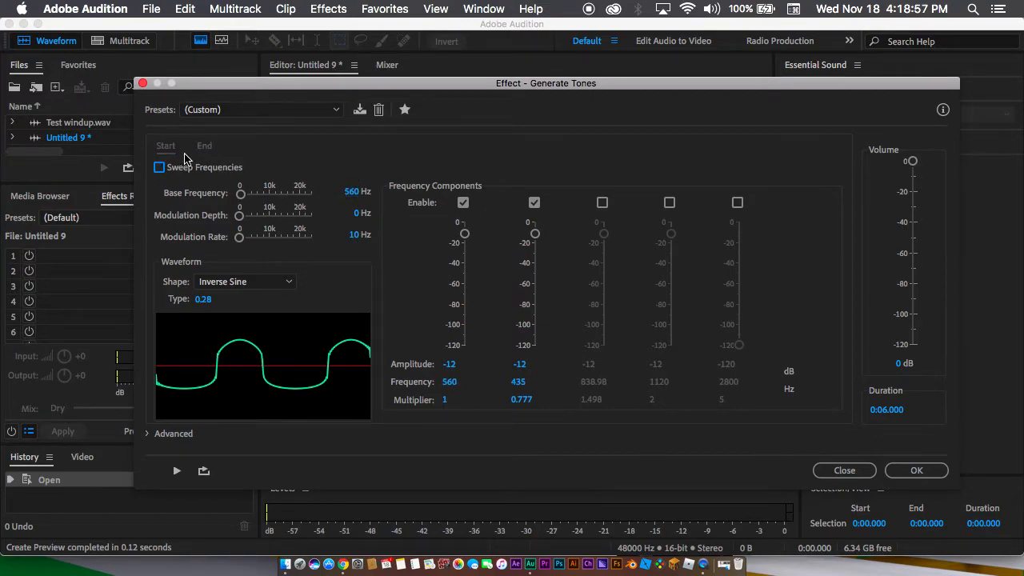
Preview and generate the steady six-second 560 Hz tone and load the Far Away Source preset into the Effects Rack.
{"action": "key", "text": "space"}
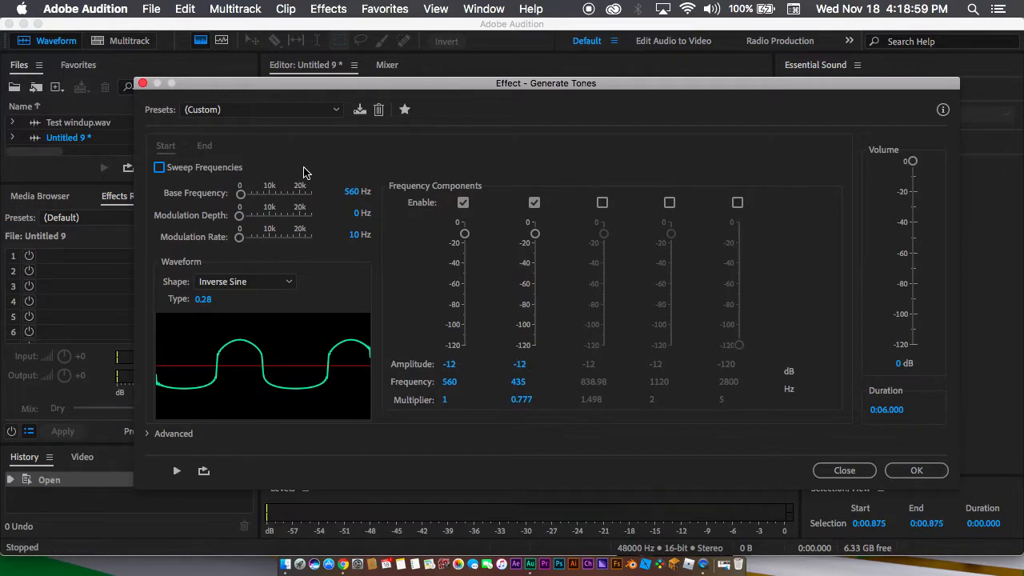
{"action": "left_click", "coordinate": [912, 472]}
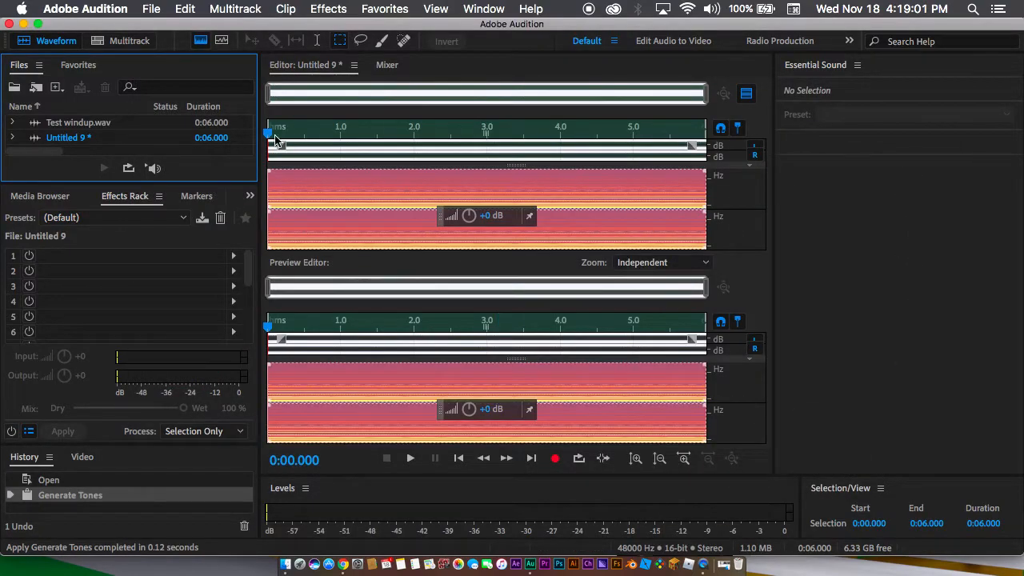
{"action": "left_click", "coordinate": [141, 220]}
{"action": "left_click", "coordinate": [141, 221]}
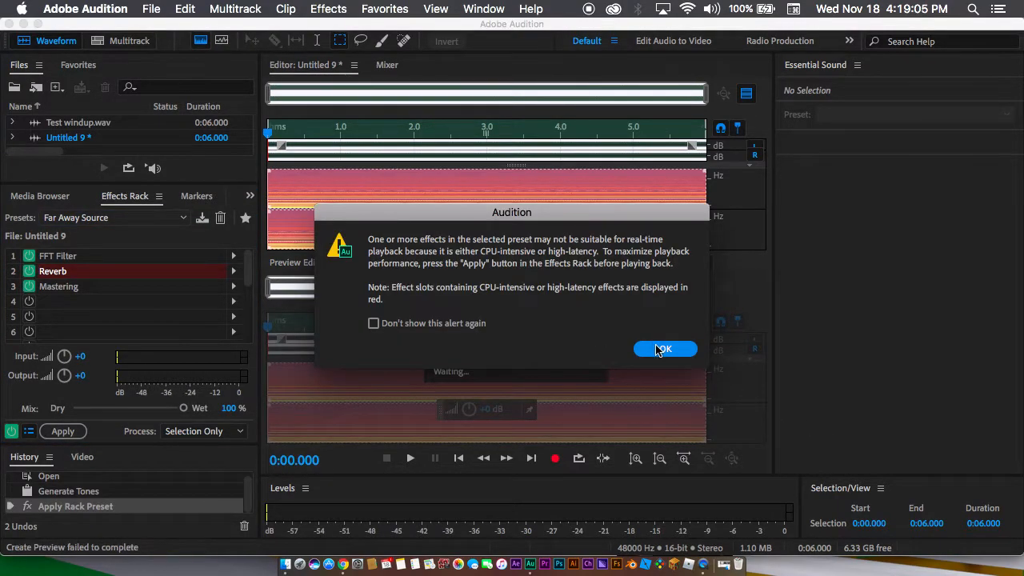
{"action": "left_click", "coordinate": [664, 350]}
Listen to the tone with the Far Away Source effects, and undo both the rack preset and the generated tone.
{"action": "left_click", "coordinate": [55, 433]}
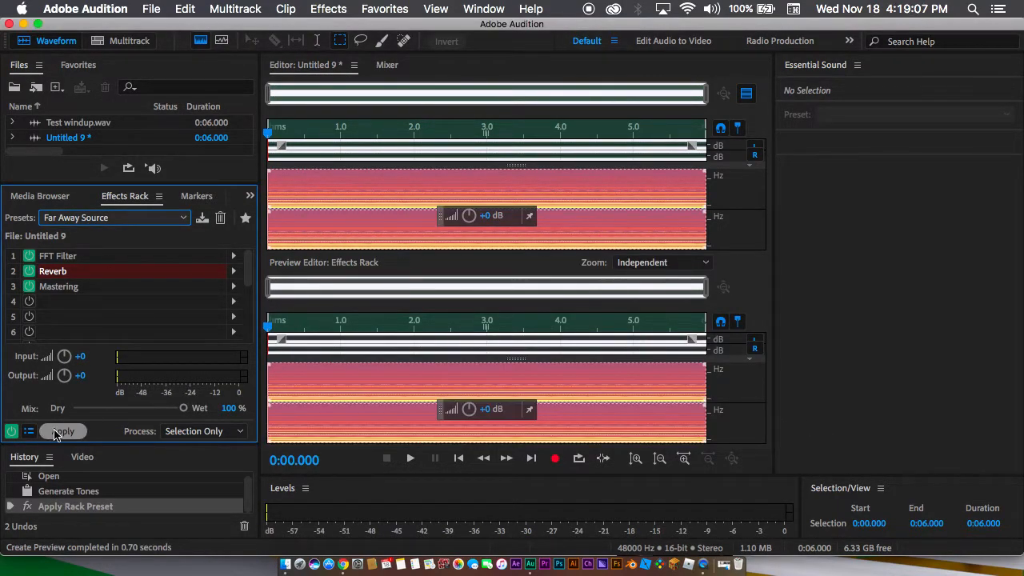
{"action": "key", "text": "space"}
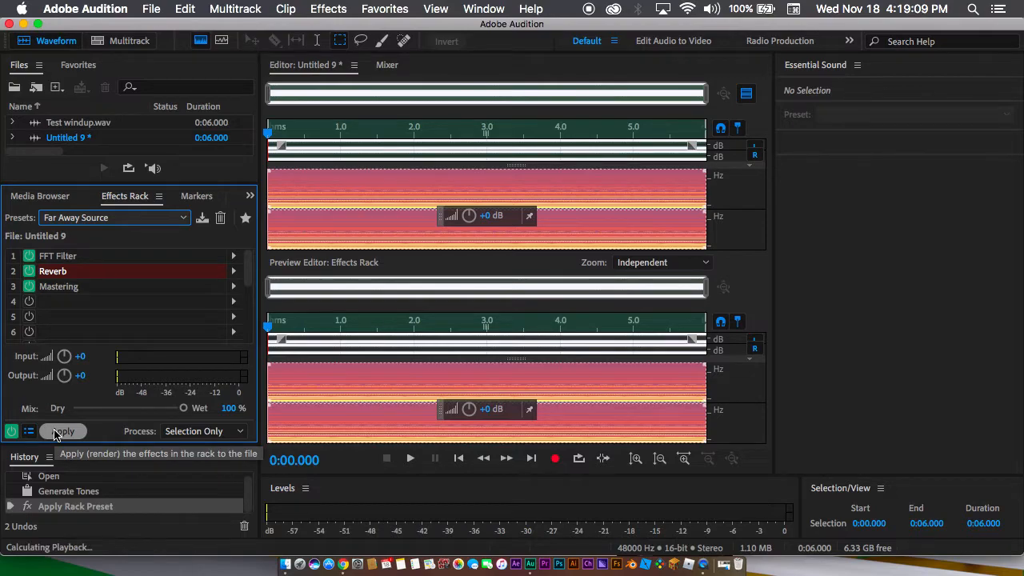
{"action": "key", "text": "space"}
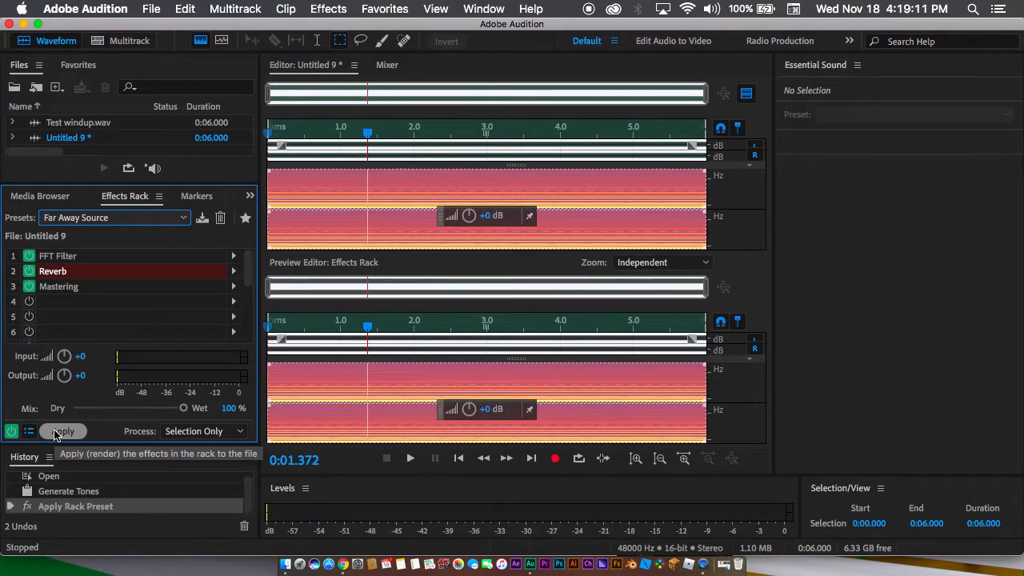
{"action": "key", "text": "super+z"}
{"action": "key", "text": "super+z"}
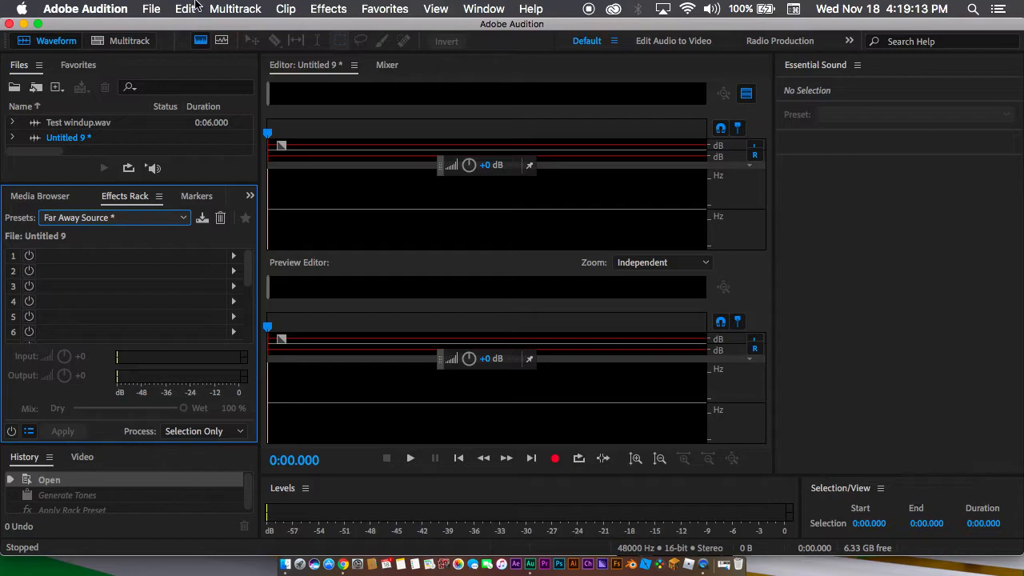
Check the Test windup.wav waveform and return to the empty untitled file.
{"action": "left_click", "coordinate": [326, 8]}
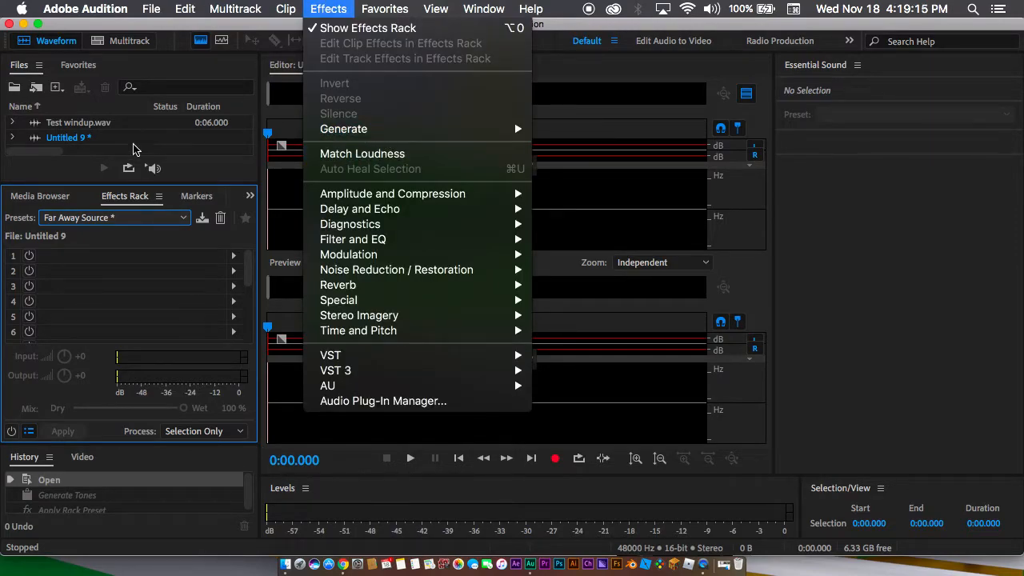
{"action": "left_click", "coordinate": [114, 124]}
{"action": "double_click", "coordinate": [114, 124]}
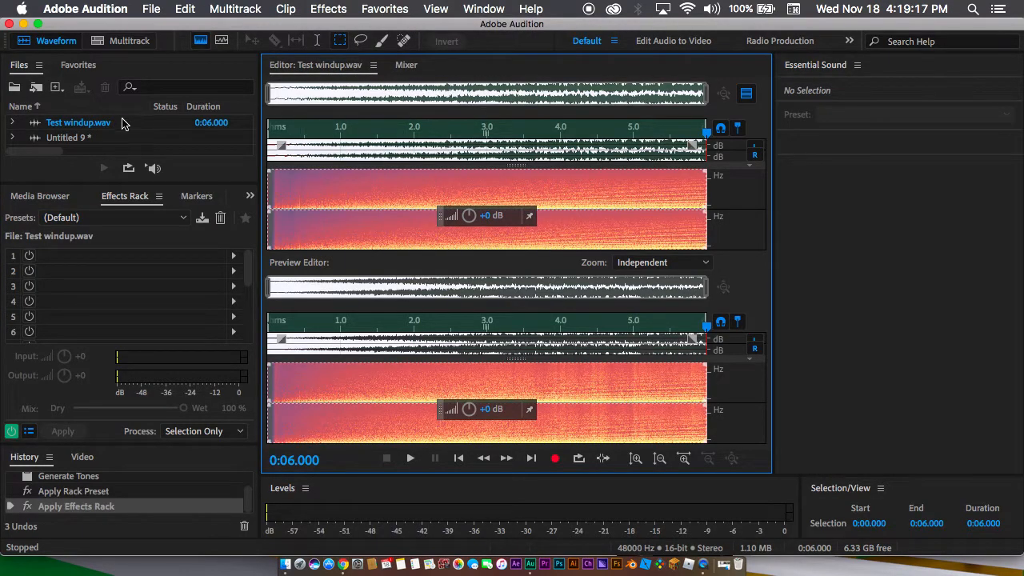
{"action": "double_click", "coordinate": [80, 138]}
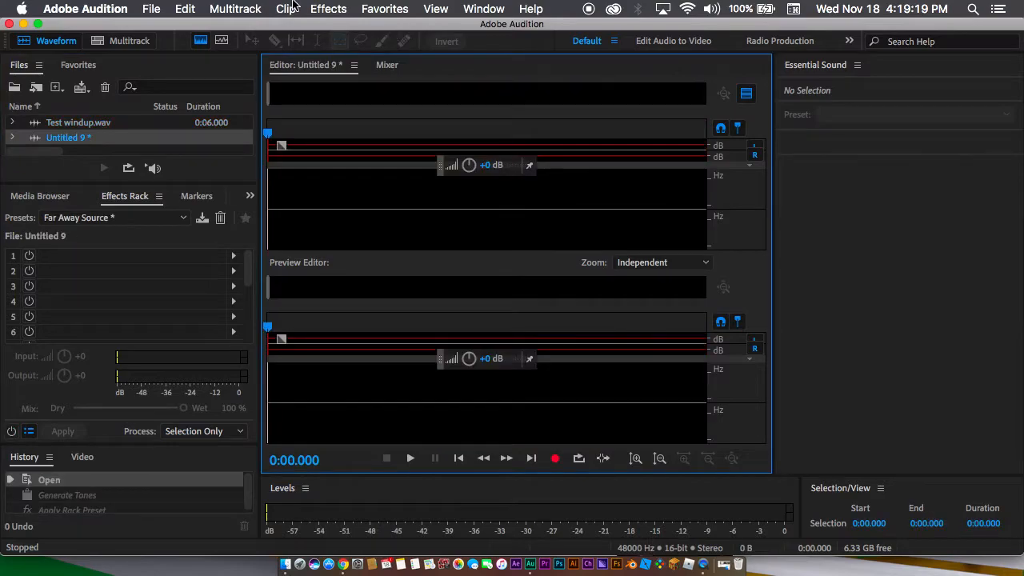
Generate a steady 560 Hz Inverse Sine tone with a duration of 4:00.000 and play it back briefly.
{"action": "left_click", "coordinate": [330, 5]}
{"action": "mouse_move", "coordinate": [389, 129]}
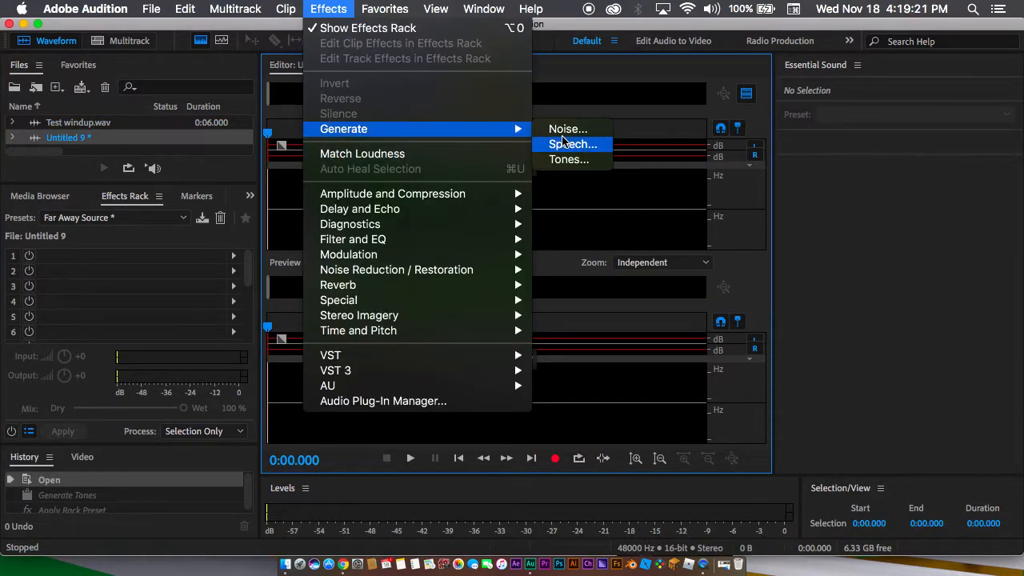
{"action": "left_click", "coordinate": [569, 159]}
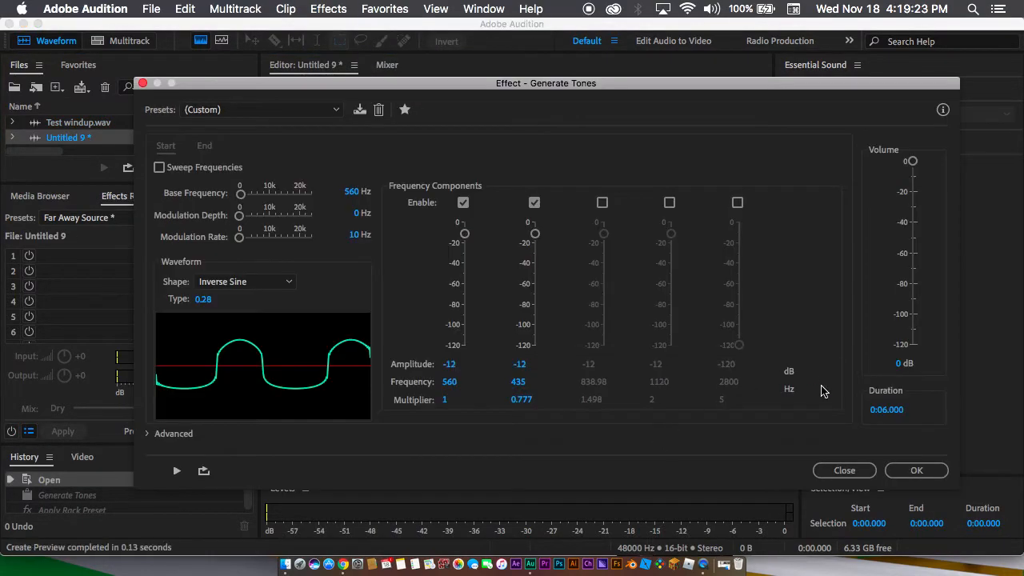
{"action": "left_click", "coordinate": [888, 412]}
{"action": "left_click", "coordinate": [890, 411]}
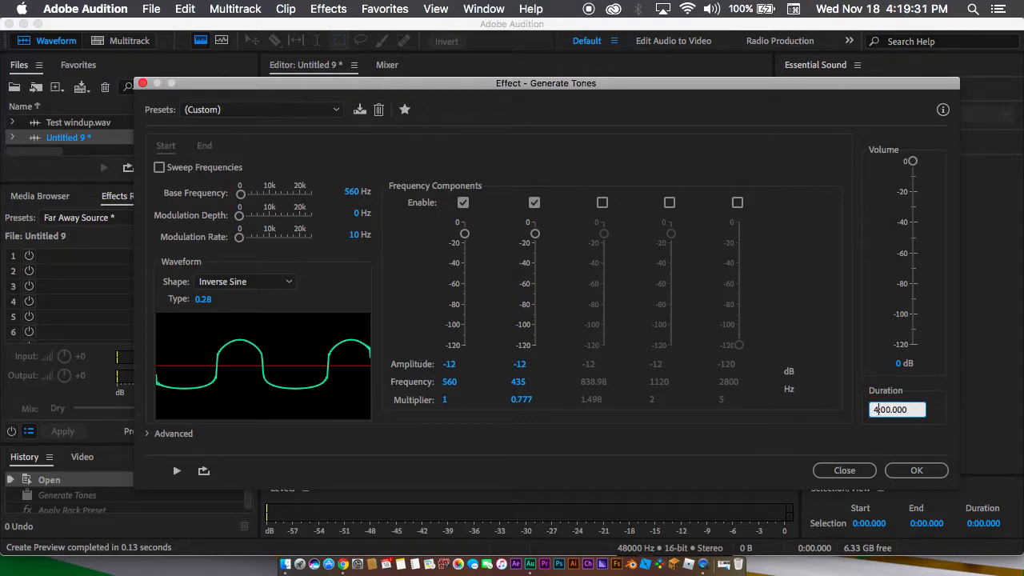
{"action": "left_click", "coordinate": [912, 471]}
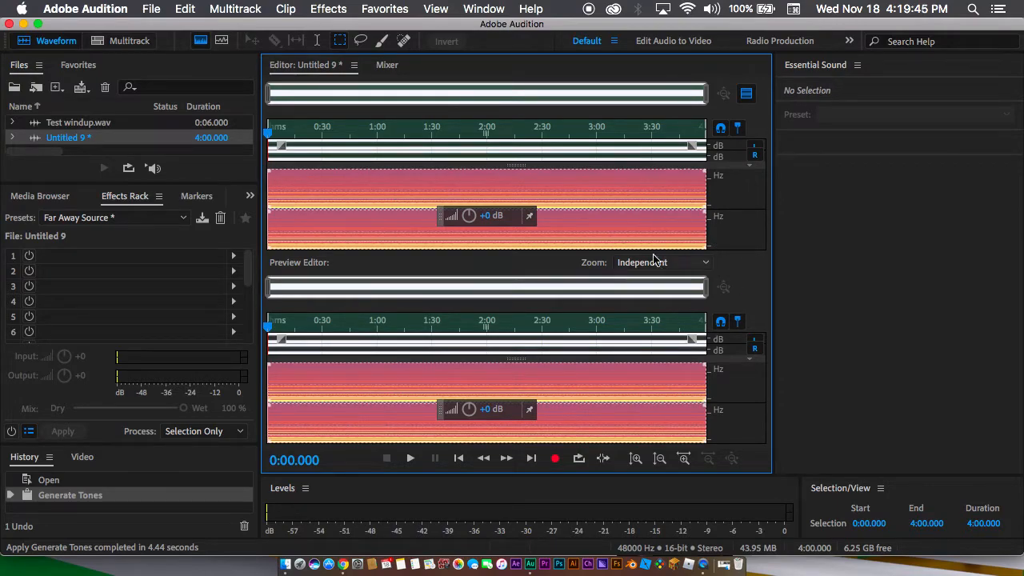
{"action": "key", "text": "space"}
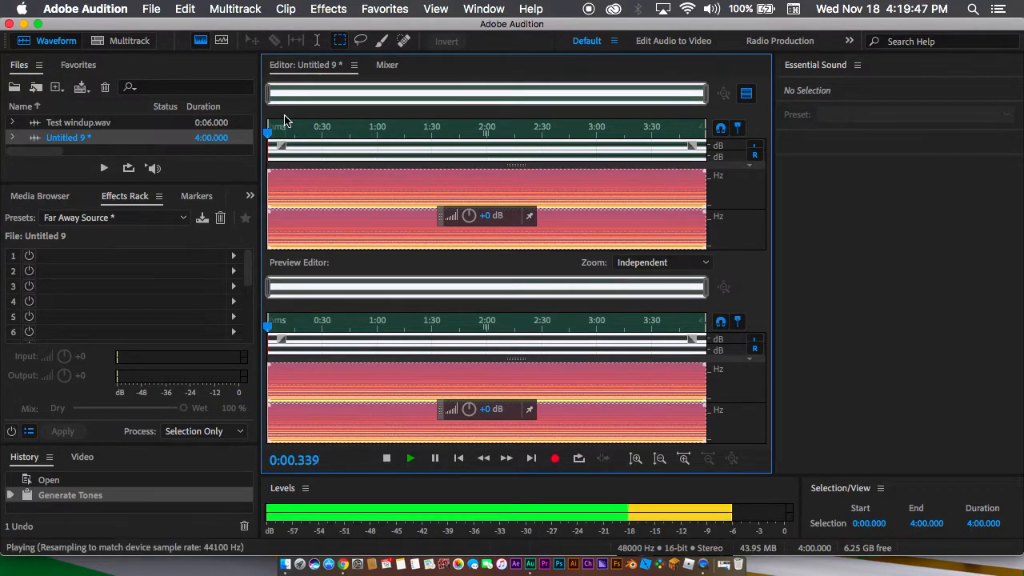
{"action": "key", "text": "space"}
Load the Far Away Source rack preset, apply it to the four-minute tone, and listen to the processed audio.
{"action": "left_click", "coordinate": [123, 218]}
{"action": "left_click", "coordinate": [120, 219]}
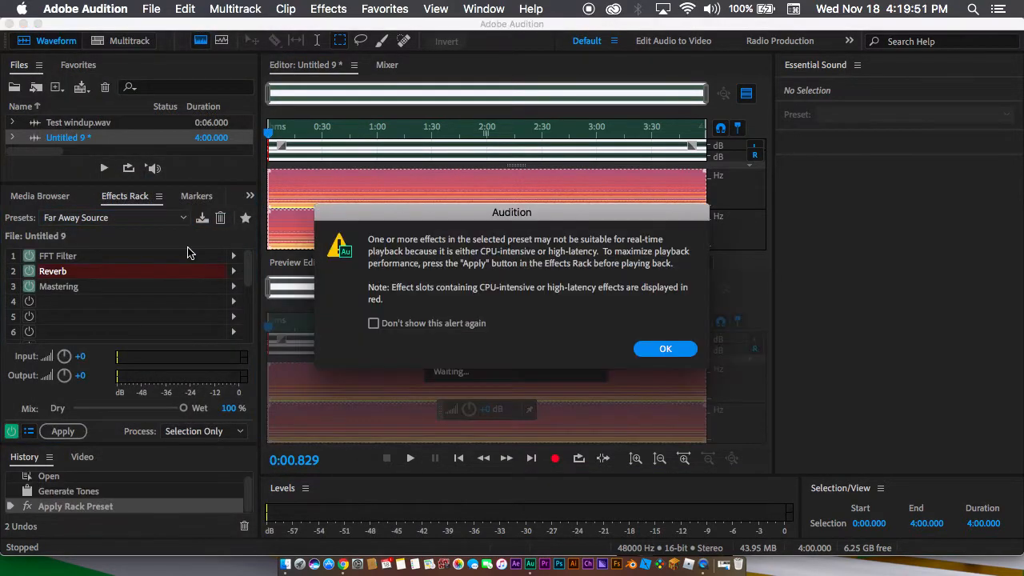
{"action": "left_click", "coordinate": [672, 356]}
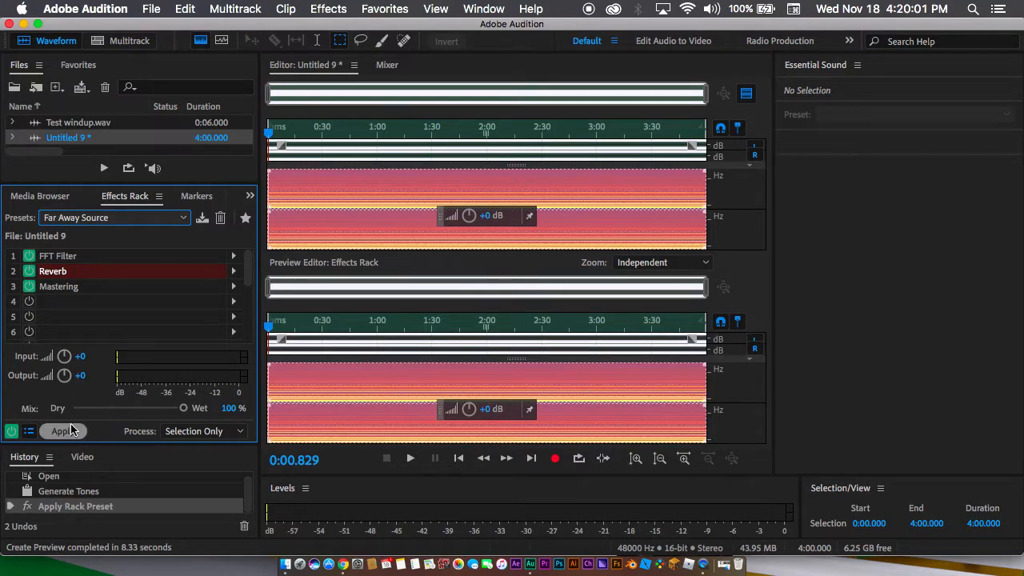
{"action": "left_click", "coordinate": [64, 431]}
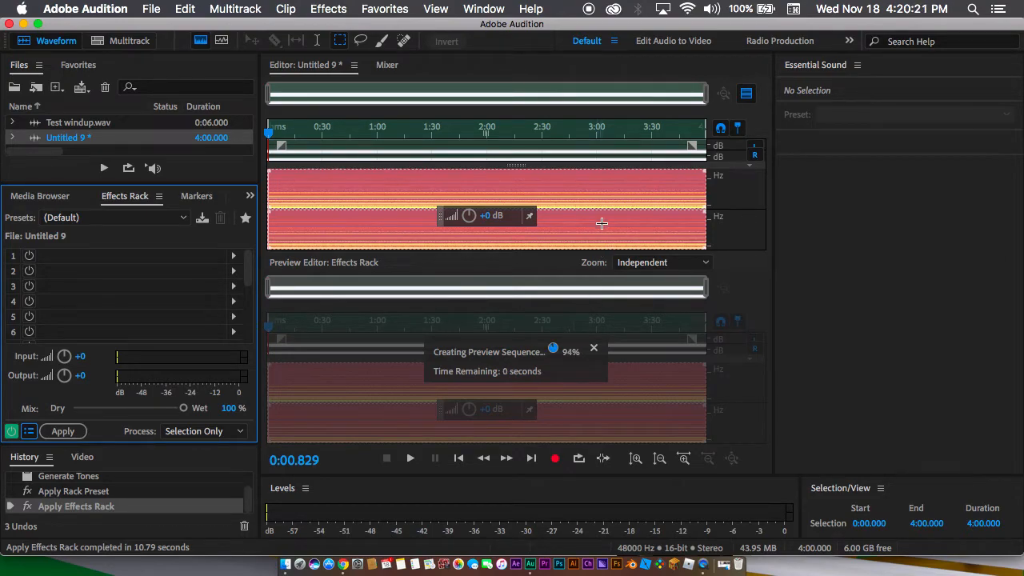
{"action": "key", "text": "space"}
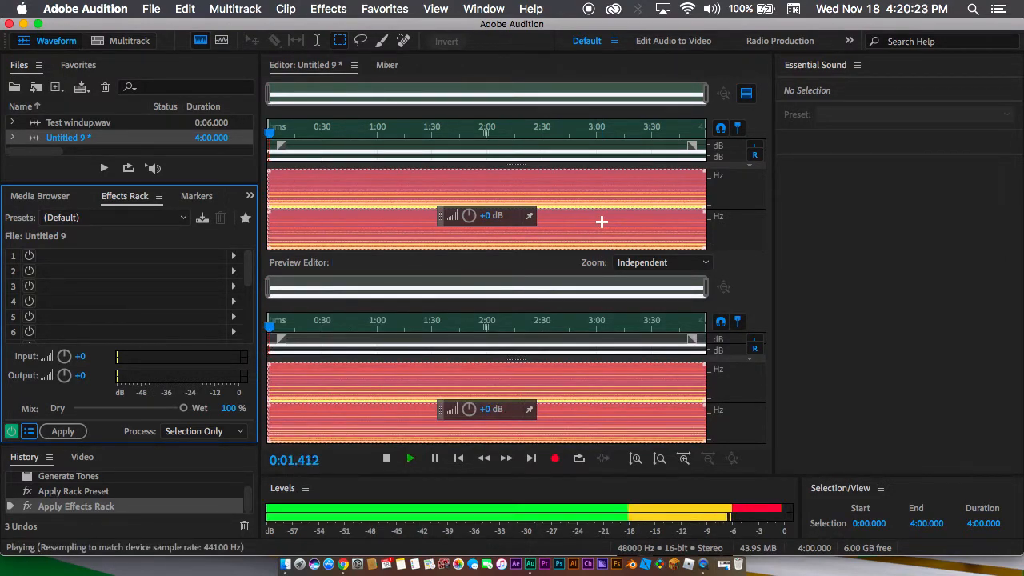
{"action": "key", "text": "space"}
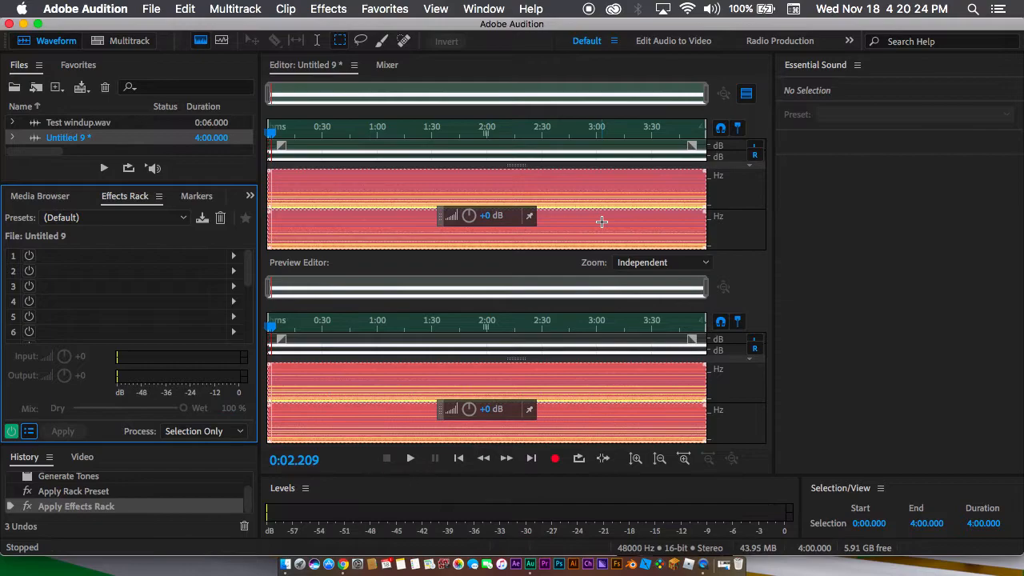
Save the processed steady tone under the file name Test mid.wav in Wave PCM format.
{"action": "left_click", "coordinate": [152, 9]}
{"action": "left_click", "coordinate": [177, 209]}
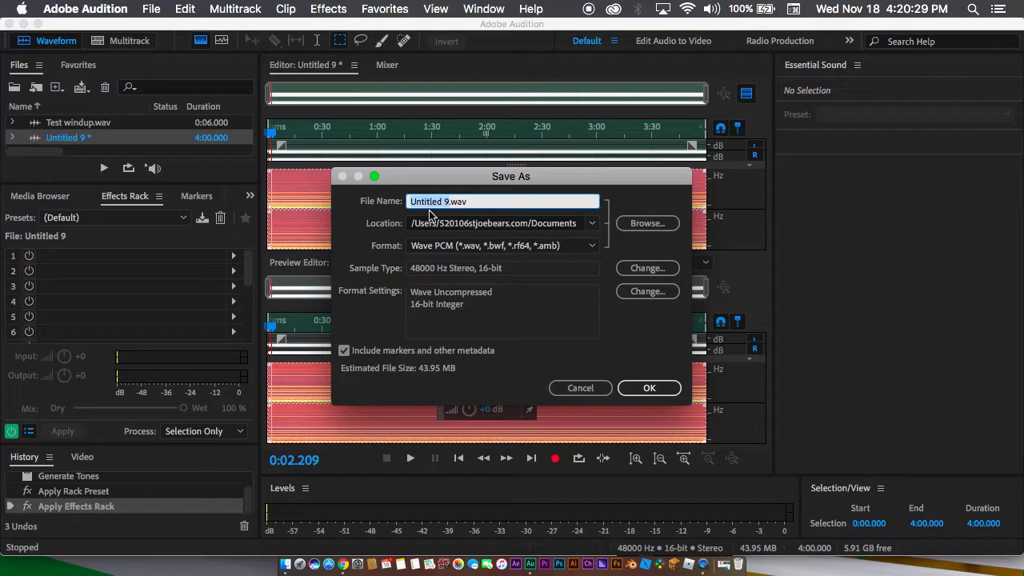
{"action": "type", "text": "Test m"}
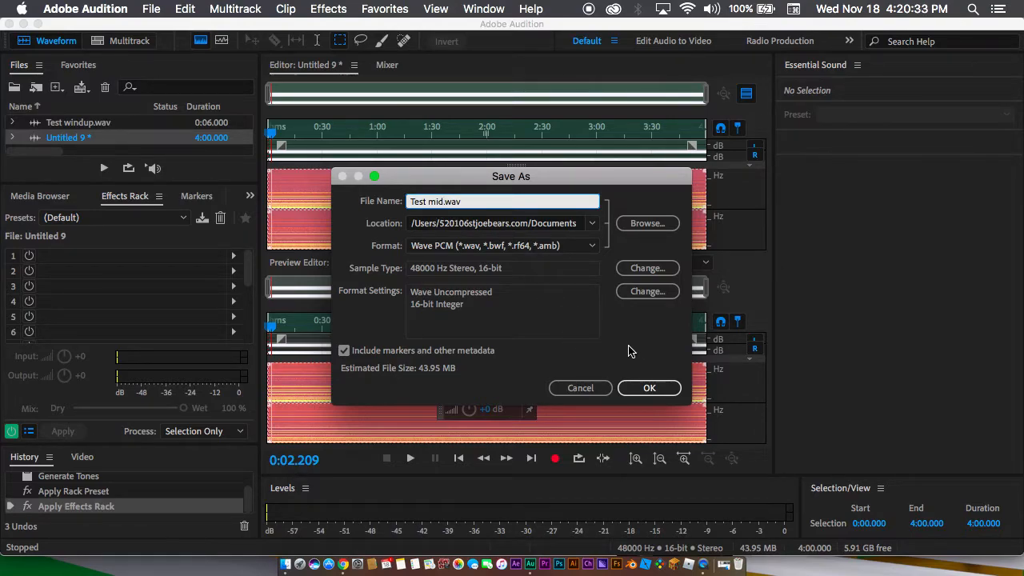
{"action": "left_click", "coordinate": [649, 388]}
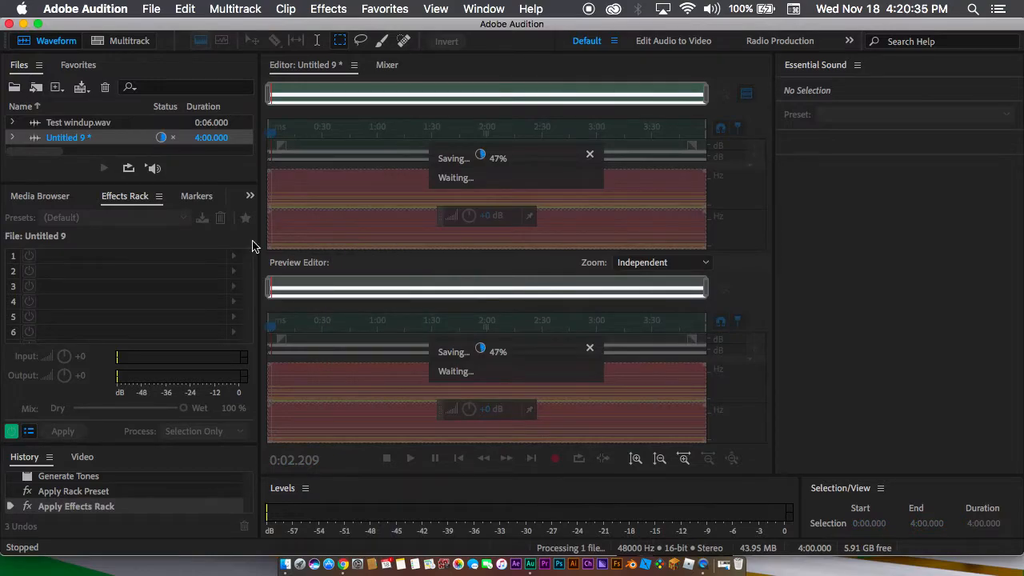
Create another empty 48000 Hz stereo audio file for a further tone.
{"action": "left_click", "coordinate": [56, 89]}
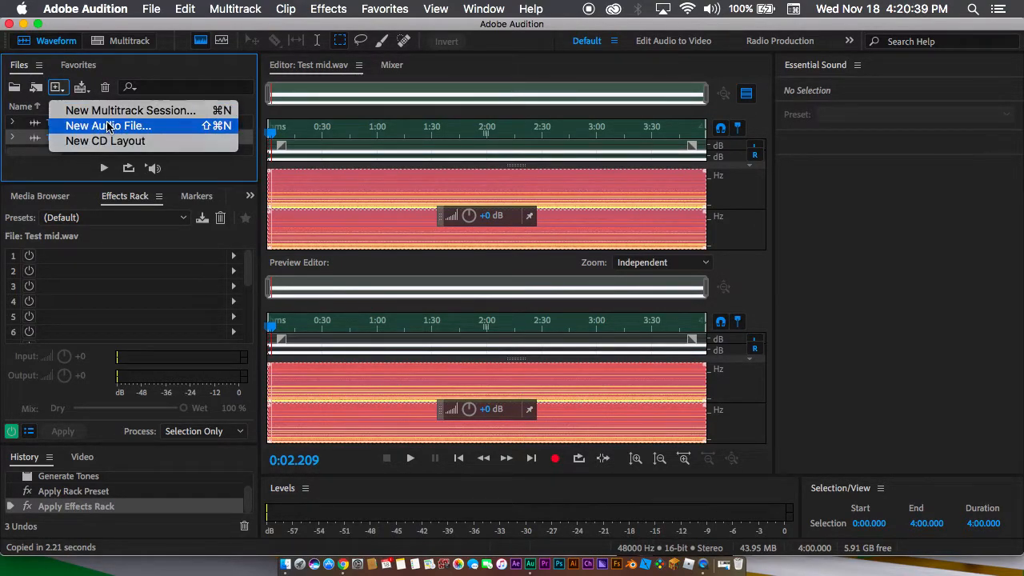
{"action": "left_click", "coordinate": [223, 125]}
{"action": "left_click", "coordinate": [582, 344]}
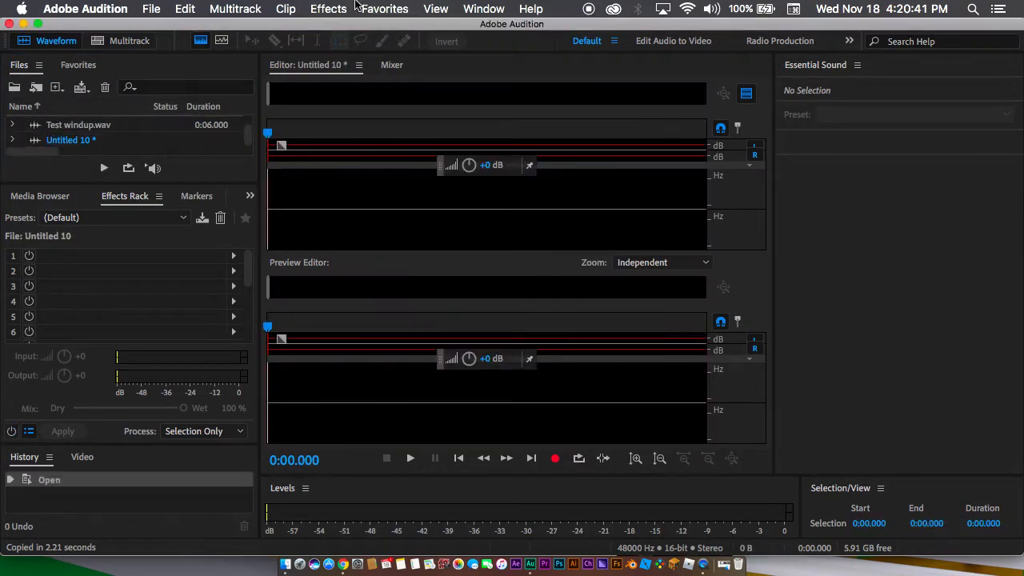
Set up a generated tone with swept frequencies, starting at 560 Hz and ending at a base frequency of 0.01 Hz.
{"action": "left_click", "coordinate": [340, 9]}
{"action": "mouse_move", "coordinate": [376, 129]}
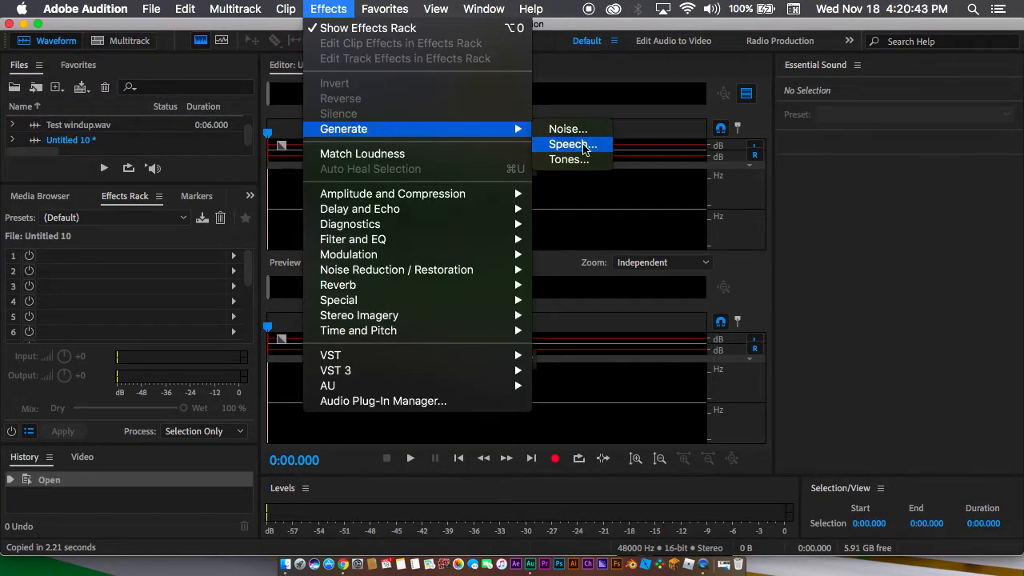
{"action": "left_click", "coordinate": [580, 162]}
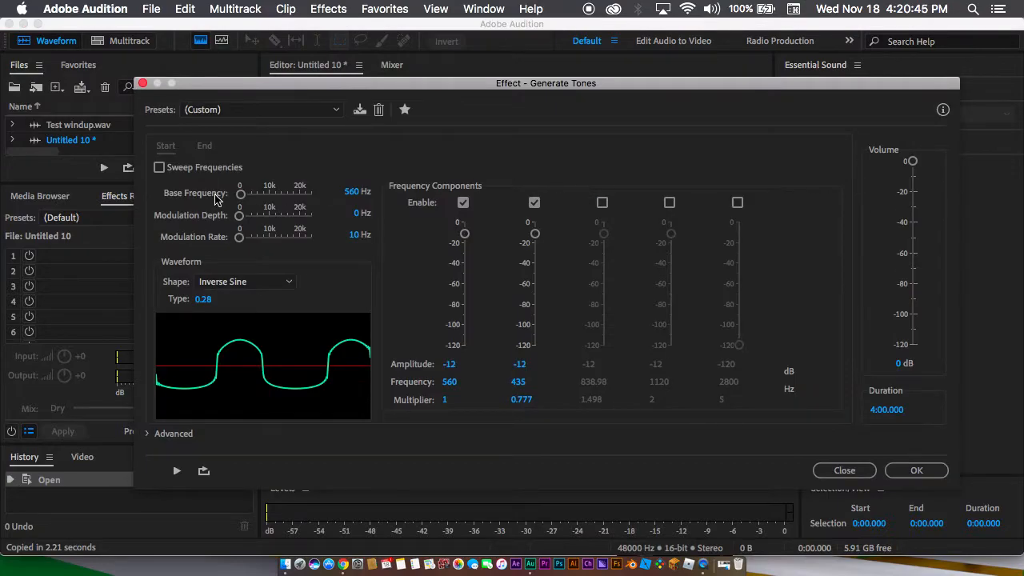
{"action": "left_click", "coordinate": [160, 168]}
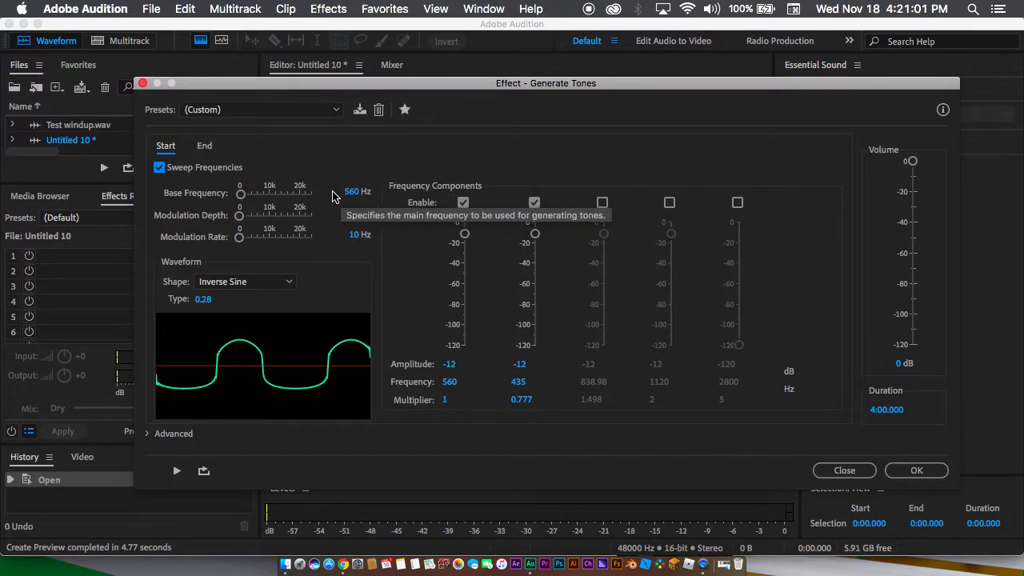
{"action": "left_click", "coordinate": [200, 148]}
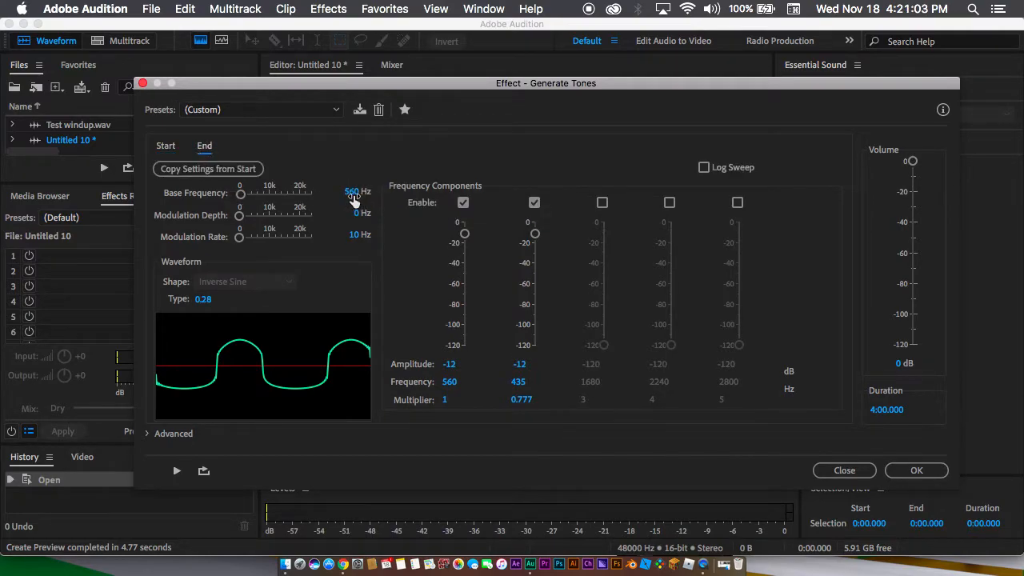
{"action": "type", "text": "0"}
{"action": "key", "text": "Return"}
Set the sweep's duration to 0:50.000, preview it, and generate the tone.
{"action": "left_click", "coordinate": [877, 410]}
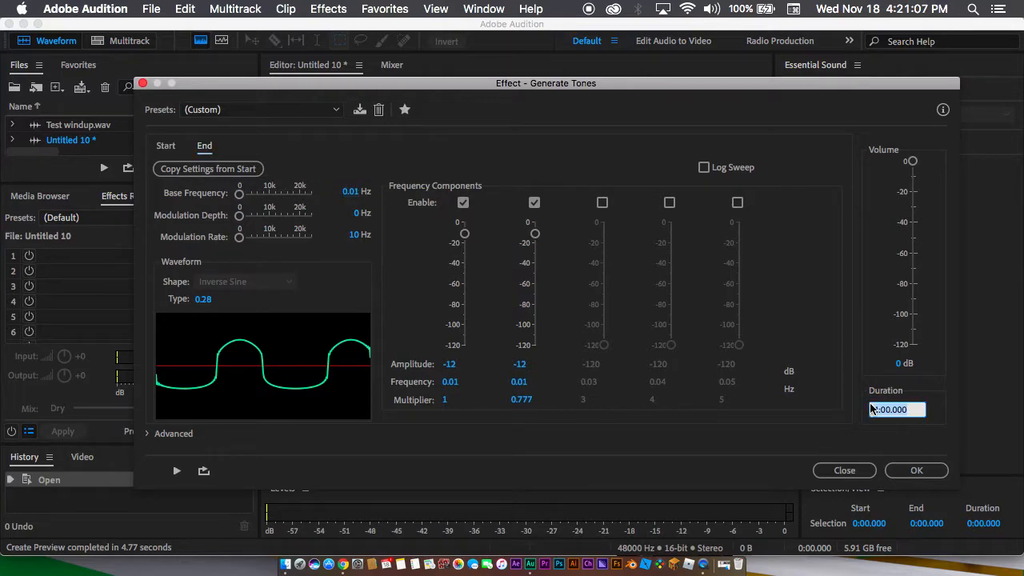
{"action": "key", "text": "BackSpace"}
{"action": "key", "text": "Return"}
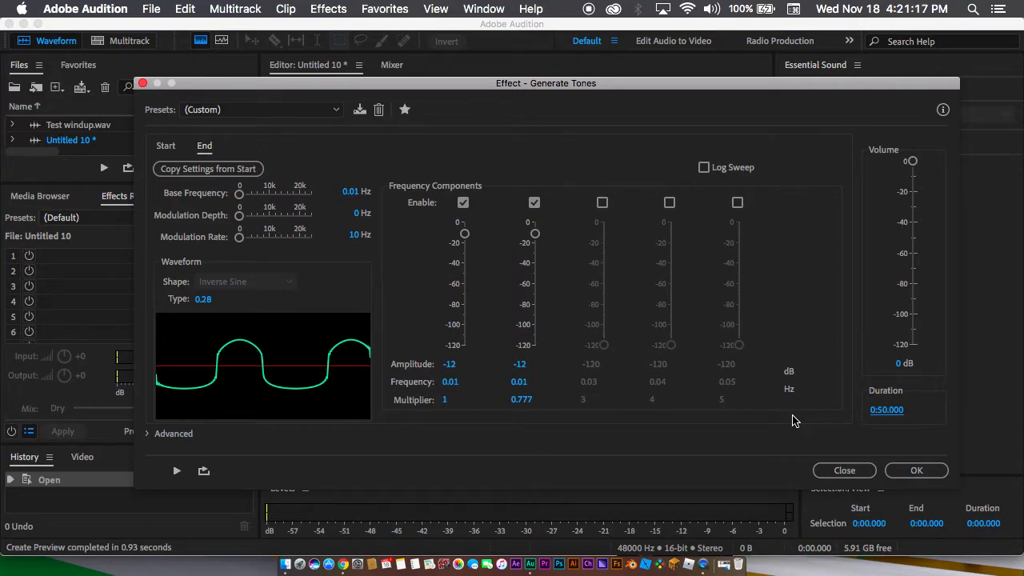
{"action": "key", "text": "space"}
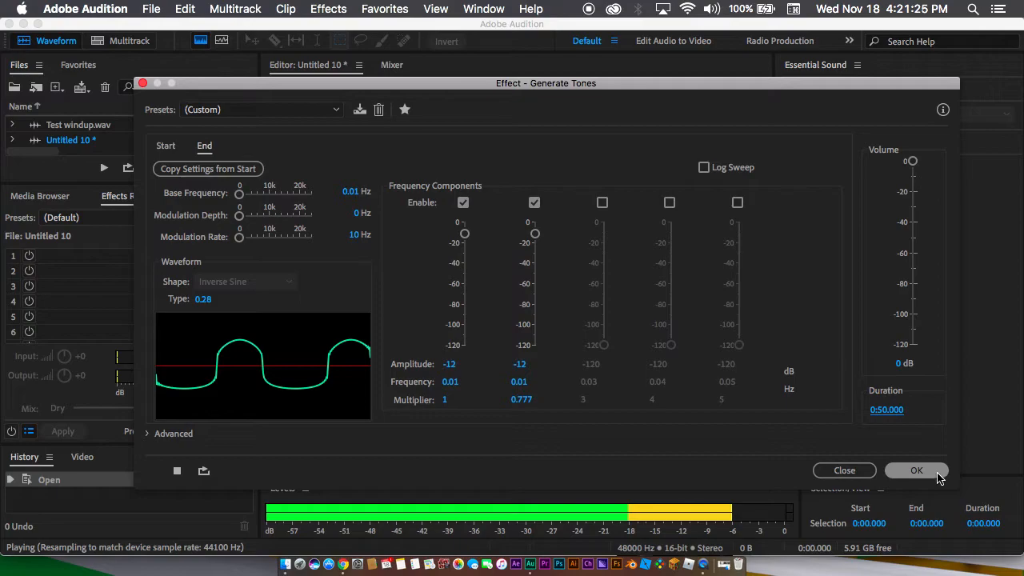
{"action": "left_click", "coordinate": [917, 471]}
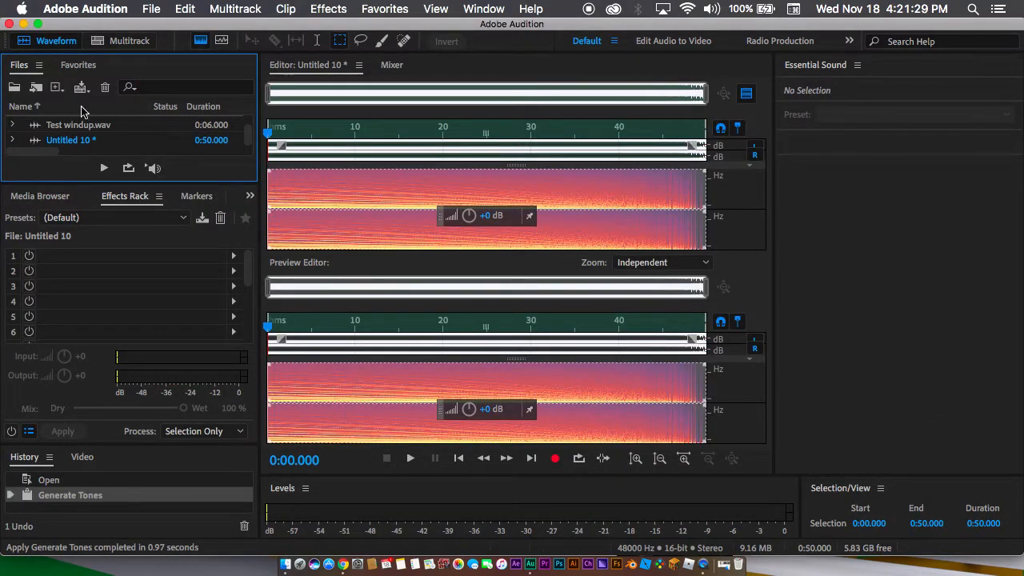
Load the Far Away Source rack preset, preview it, and apply it to the 50-second downward sweep.
{"action": "left_click", "coordinate": [123, 219]}
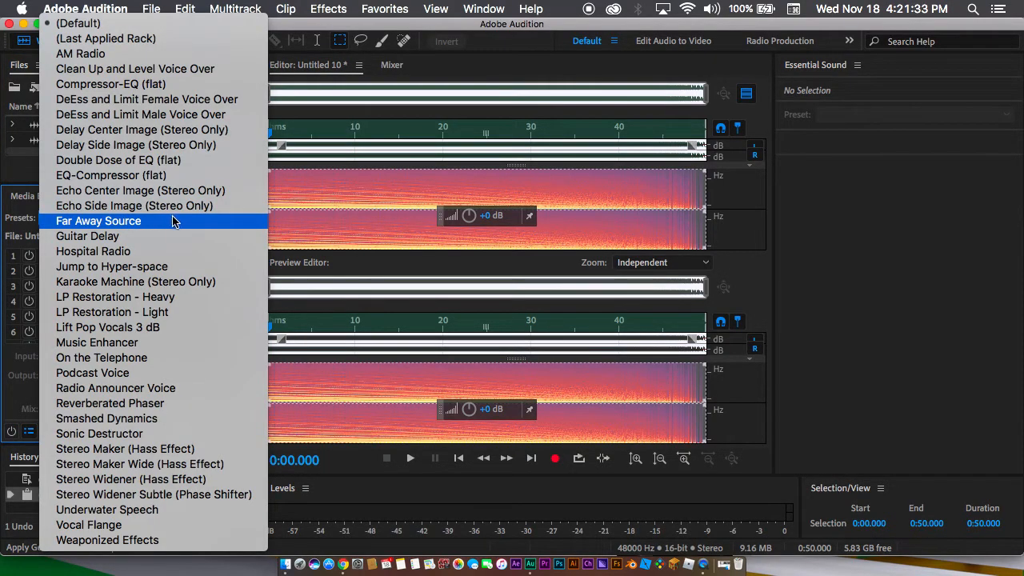
{"action": "left_click", "coordinate": [528, 225]}
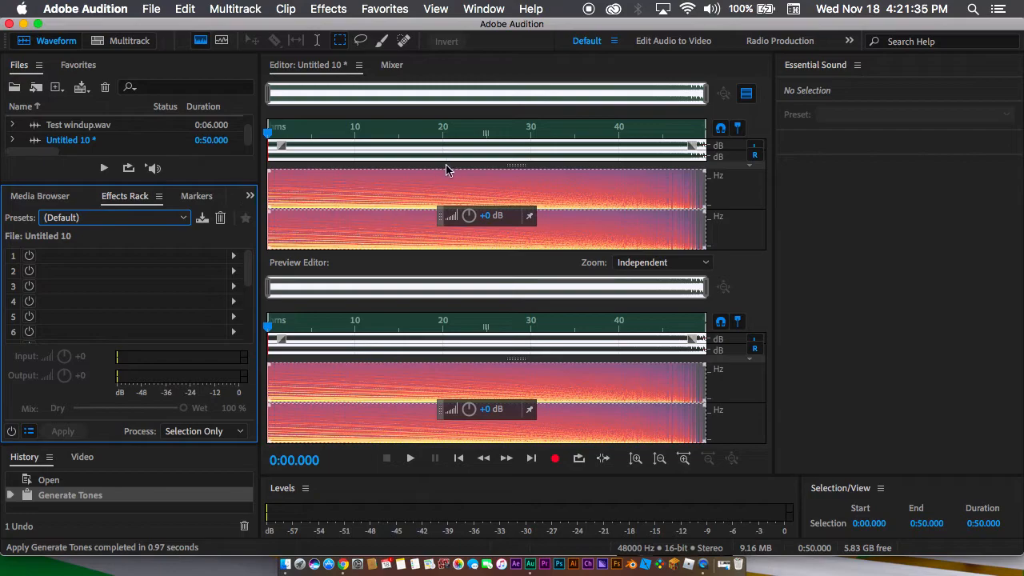
{"action": "left_click", "coordinate": [652, 350]}
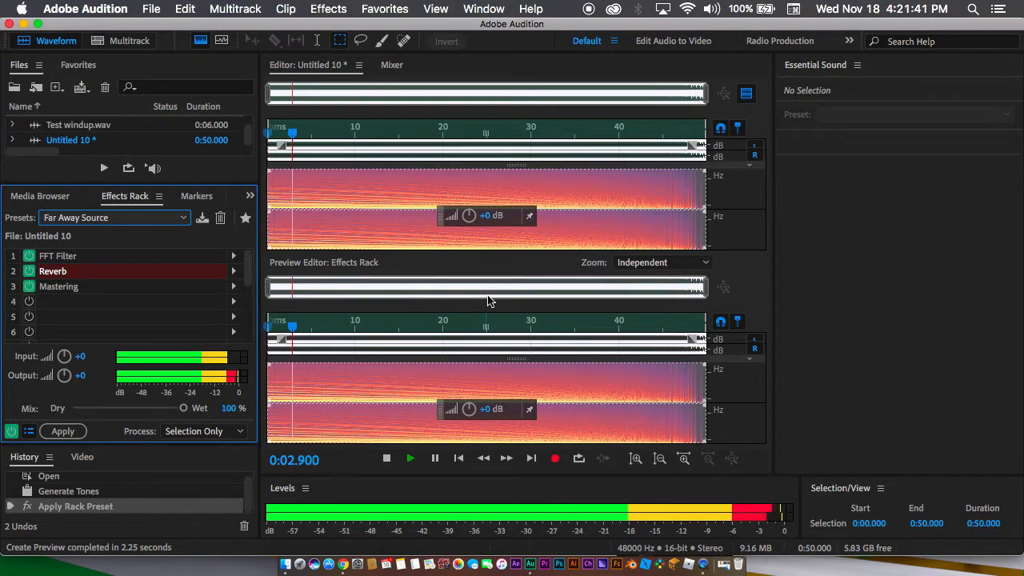
{"action": "left_click", "coordinate": [66, 431]}
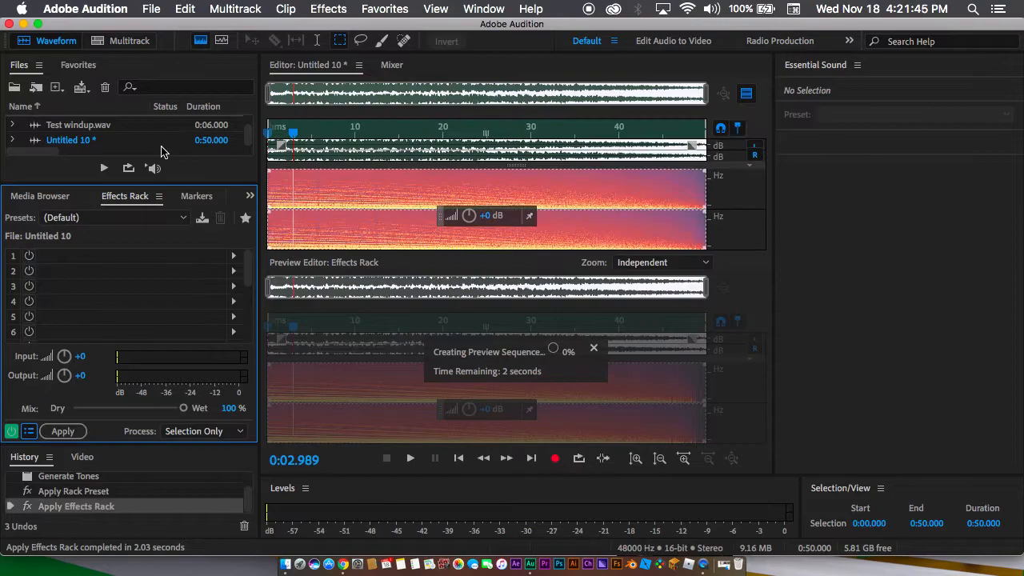
Save the processed downward sweep under the file name Test Wind down.wav in Wave PCM format.
{"action": "left_click", "coordinate": [172, 7]}
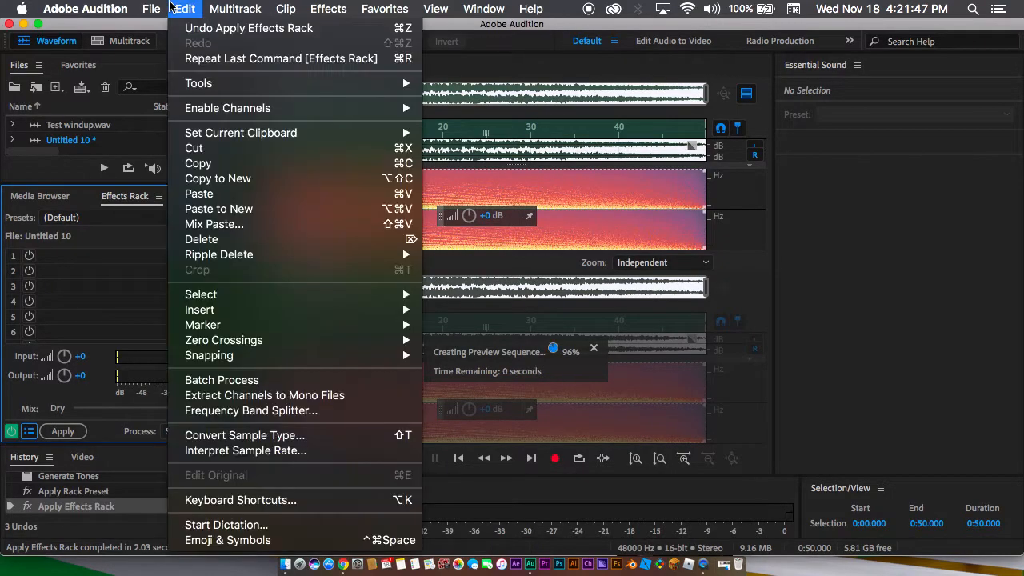
{"action": "mouse_move", "coordinate": [162, 8]}
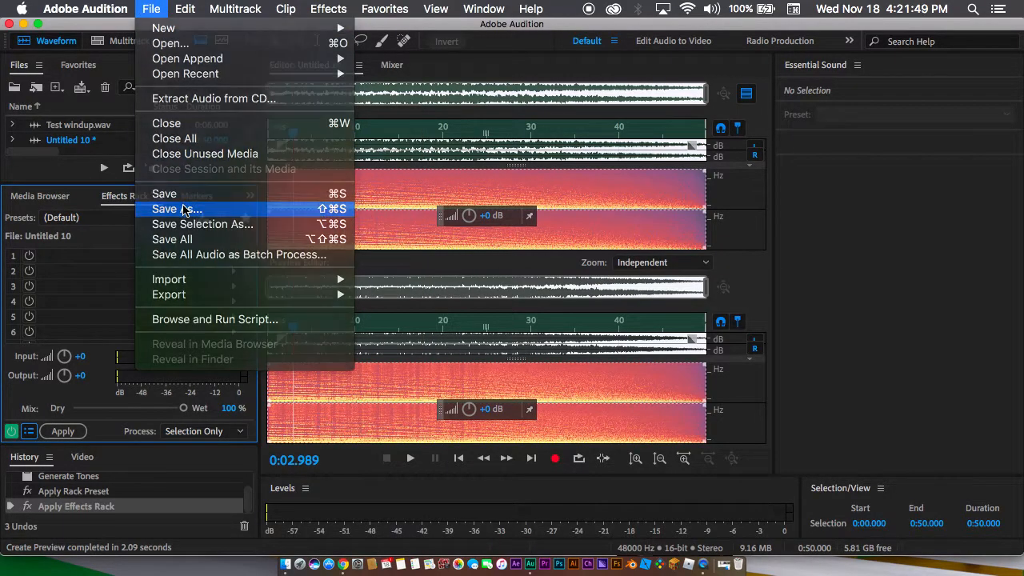
{"action": "left_click", "coordinate": [183, 210]}
{"action": "type", "text": "T"}
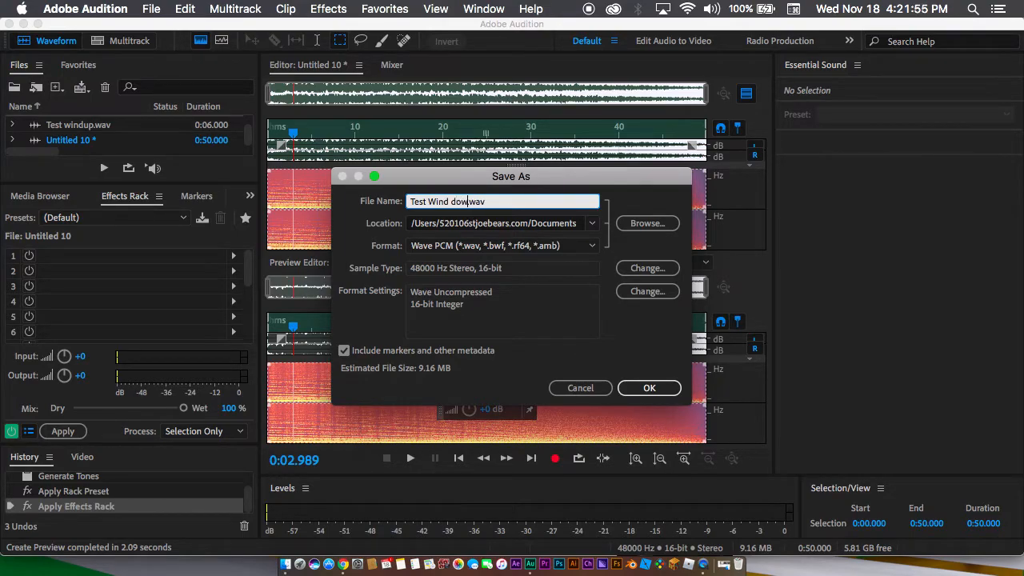
{"action": "type", "text": "est Wind down"}
{"action": "left_click", "coordinate": [648, 387]}
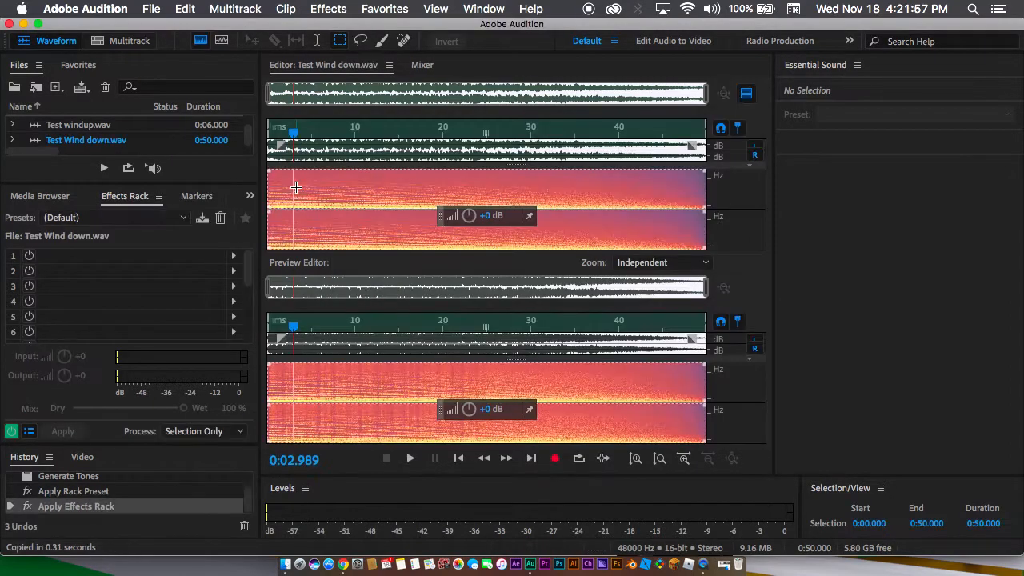
Close the three saved files Test mid.wav, Test windup.wav and Test Wind down.wav.
{"action": "scroll", "coordinate": [100, 128], "scroll_direction": "up", "scroll_amount": 1}
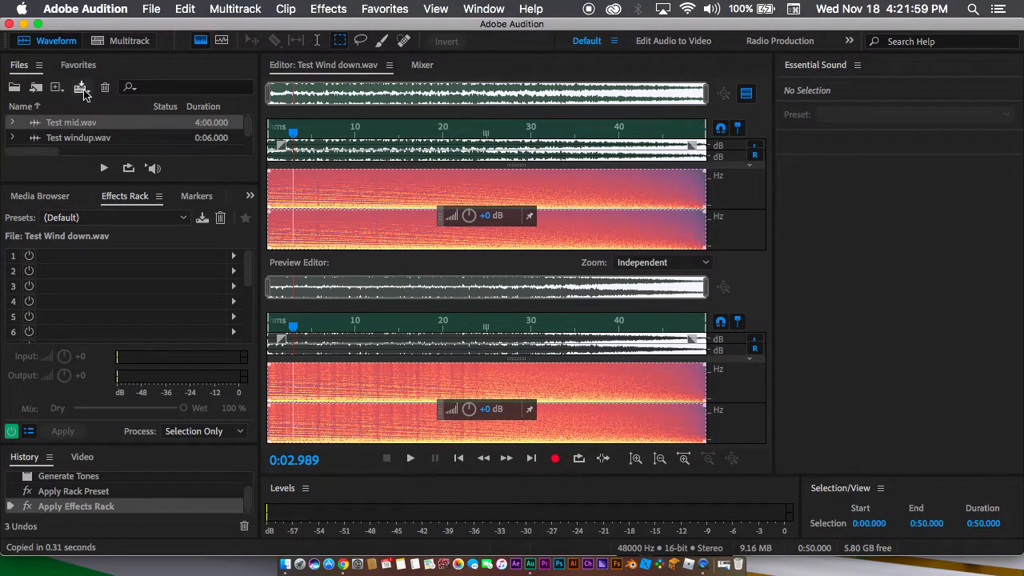
{"action": "left_click", "coordinate": [108, 87]}
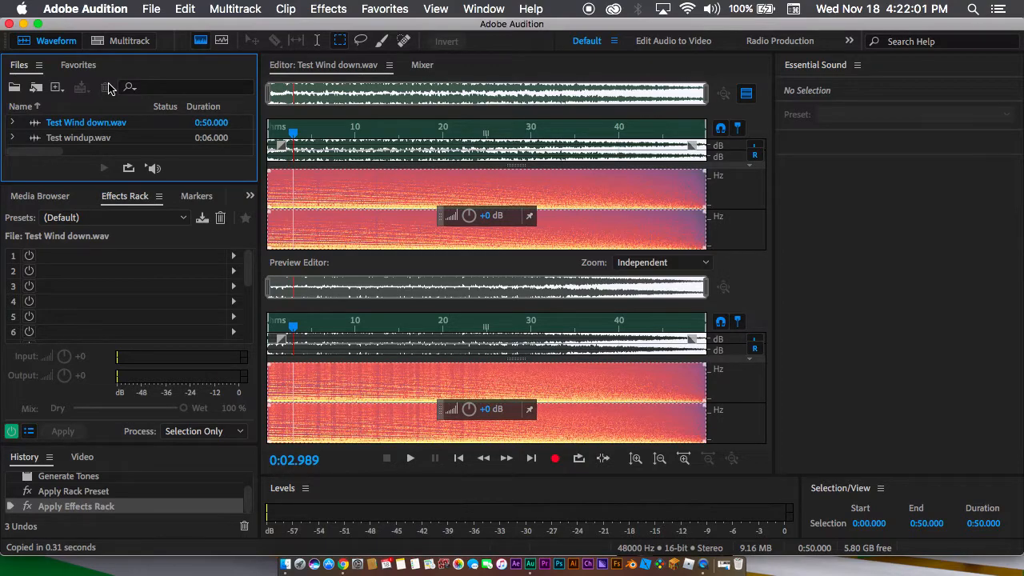
{"action": "left_click", "coordinate": [113, 127]}
{"action": "left_click", "coordinate": [107, 88]}
{"action": "left_click", "coordinate": [119, 121]}
{"action": "left_click", "coordinate": [105, 87]}
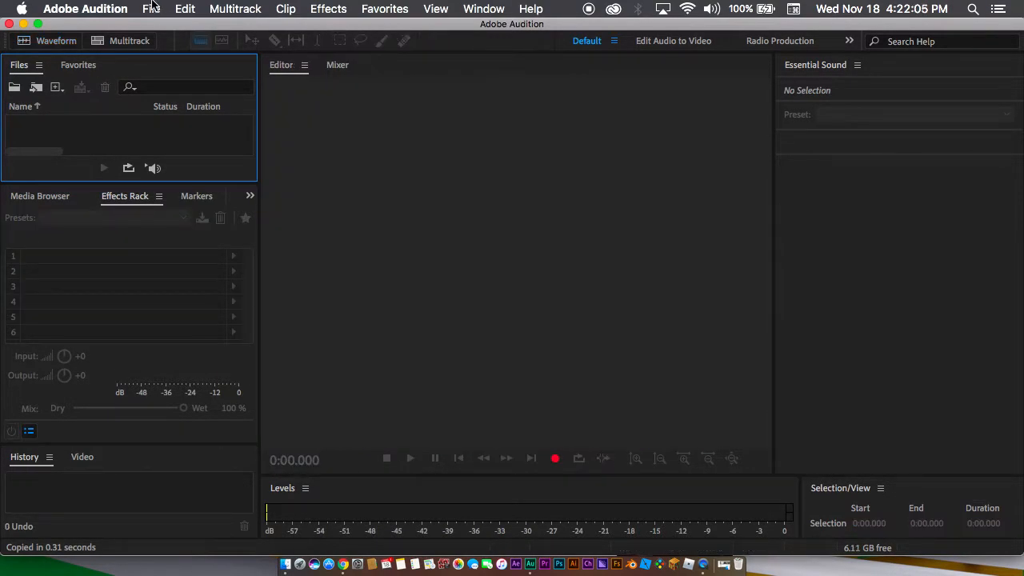
Create a new empty 48000 Hz stereo audio file.
{"action": "left_click", "coordinate": [58, 88]}
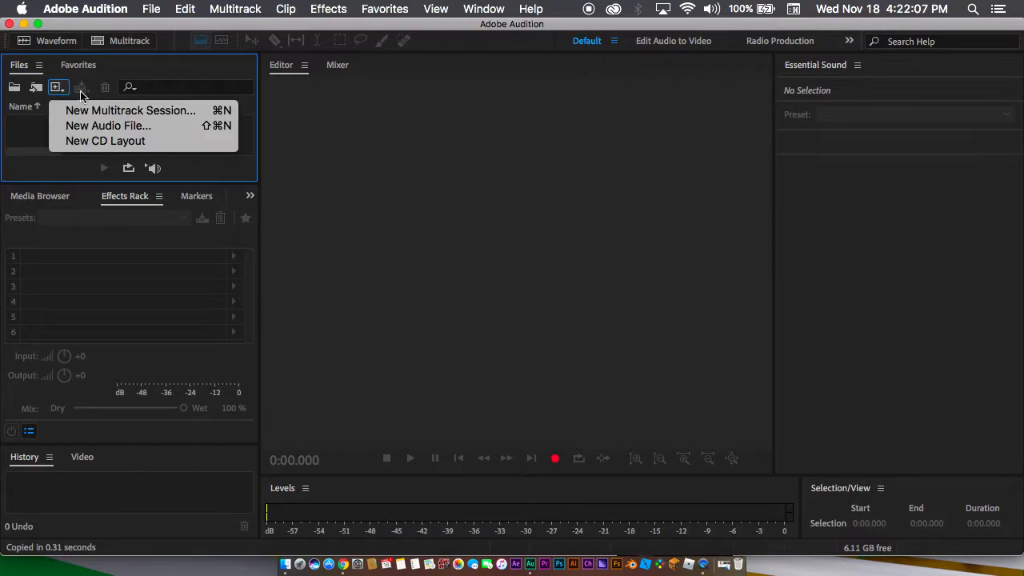
{"action": "left_click", "coordinate": [134, 128]}
{"action": "left_click", "coordinate": [592, 350]}
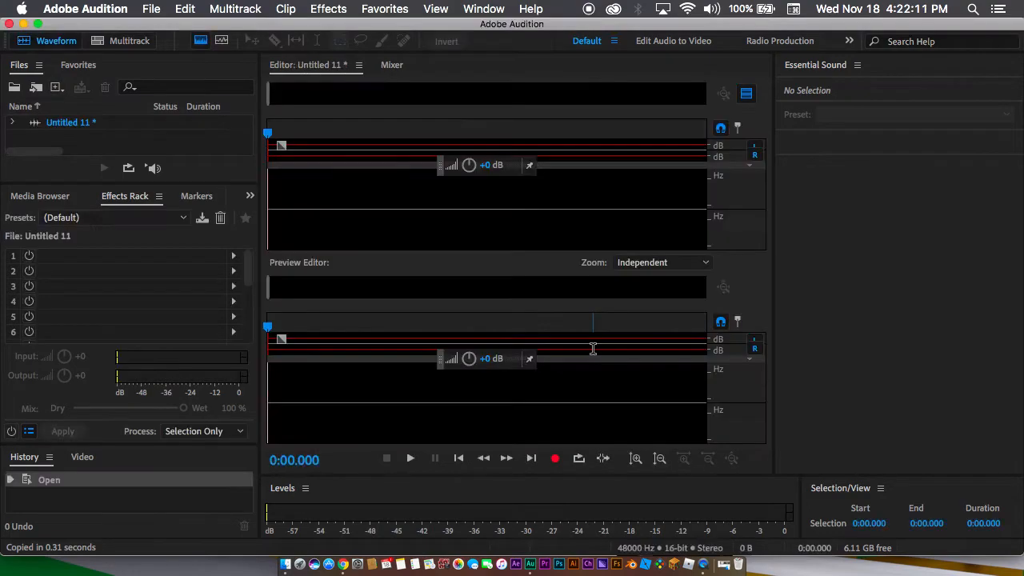
Try to append Test mid.wav, Test windup.wav and Test Wind down.wav together into a new file, and undo the append.
{"action": "left_click", "coordinate": [152, 8]}
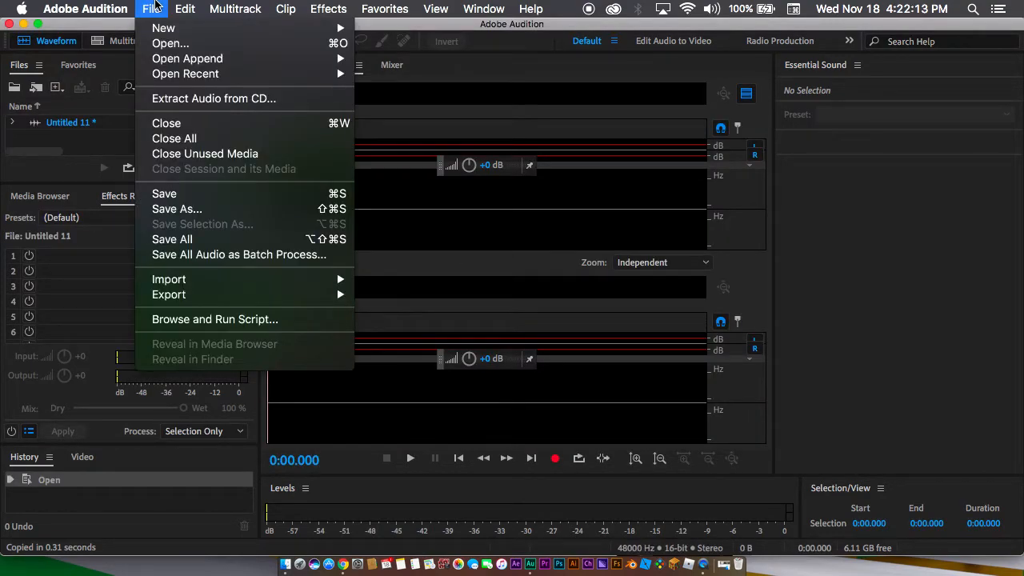
{"action": "mouse_move", "coordinate": [171, 64]}
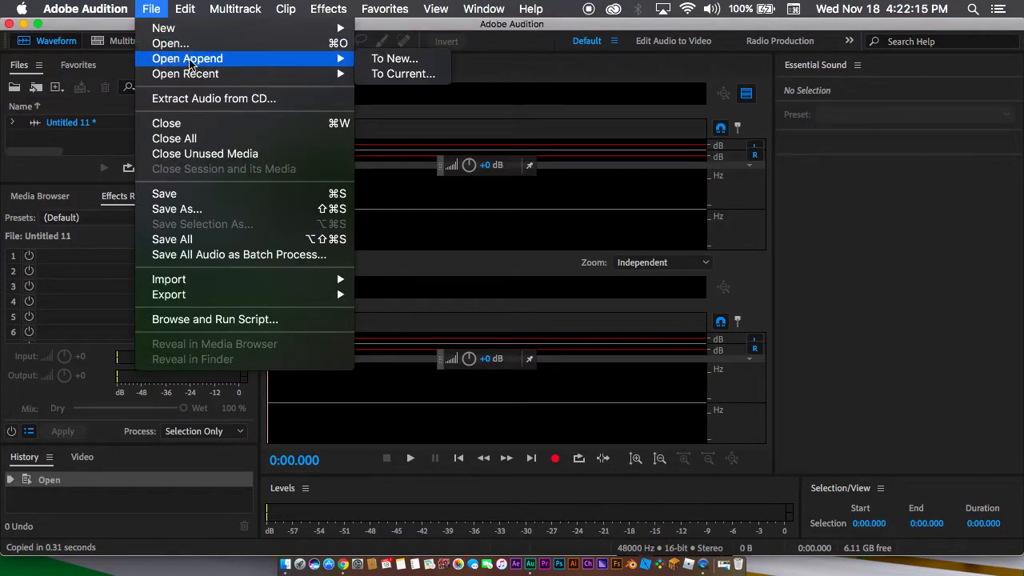
{"action": "left_click", "coordinate": [389, 60]}
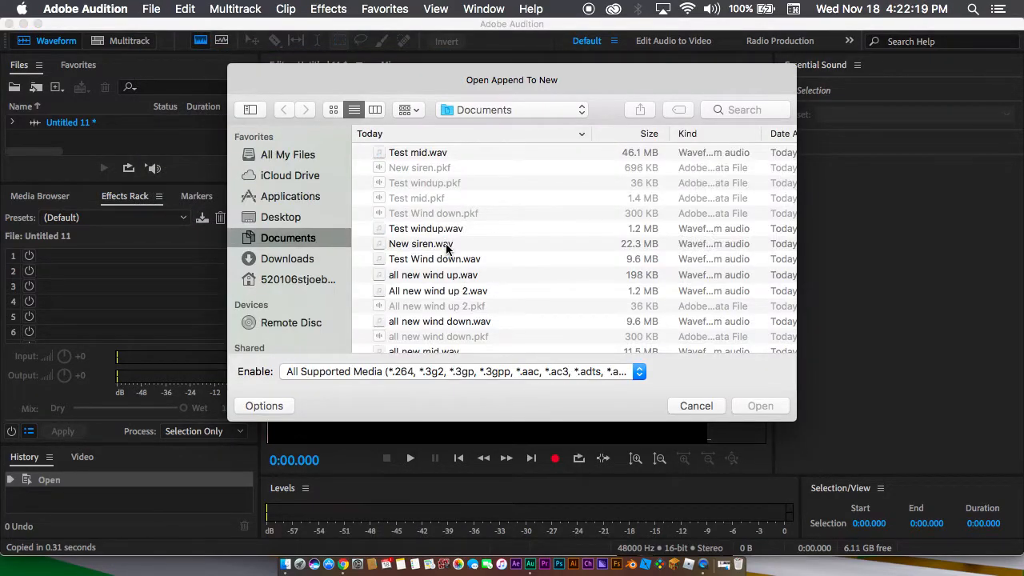
{"action": "left_click", "coordinate": [437, 153]}
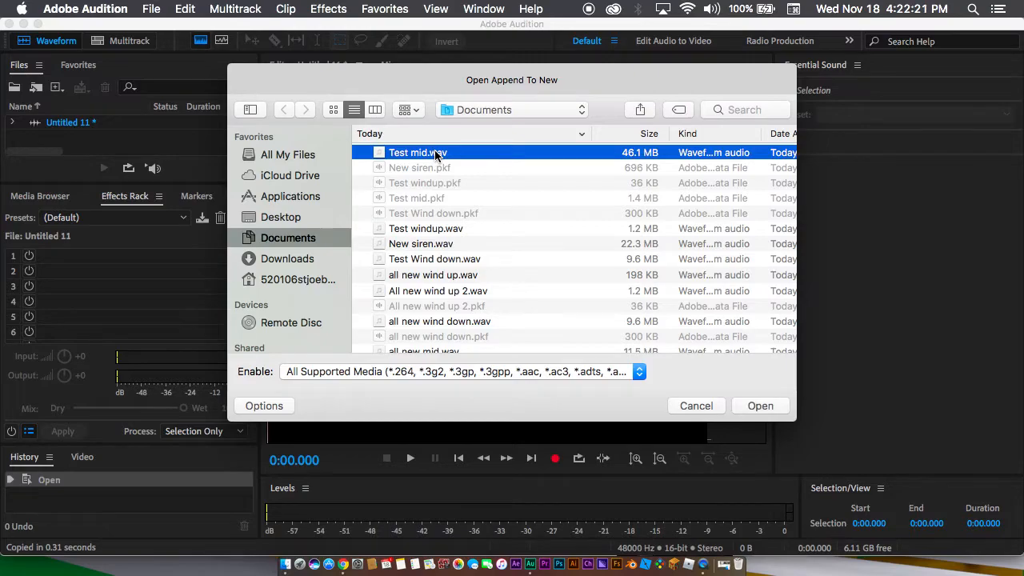
{"action": "left_click", "coordinate": [460, 229], "text": "super"}
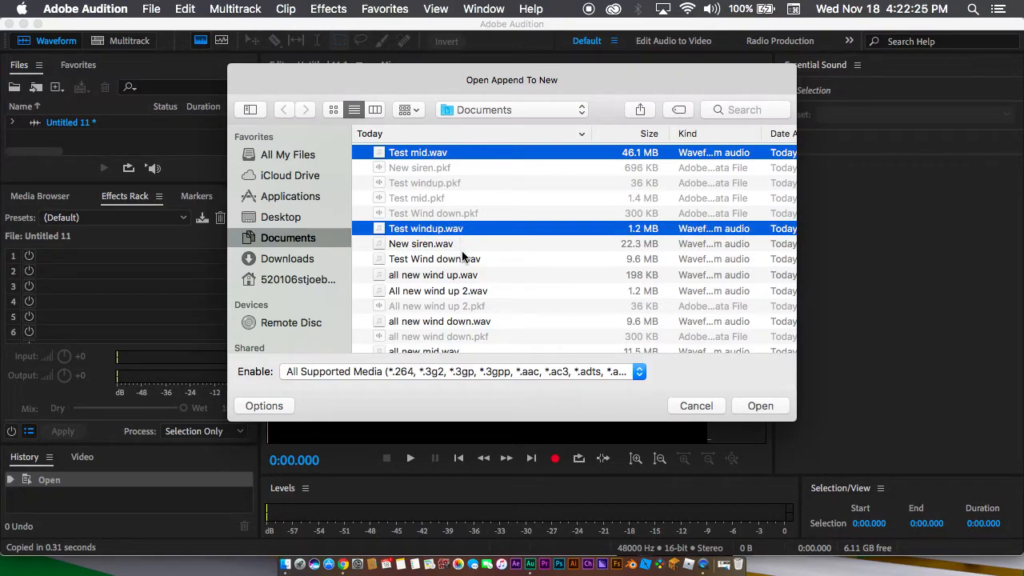
{"action": "left_click", "coordinate": [462, 261], "text": "shift"}
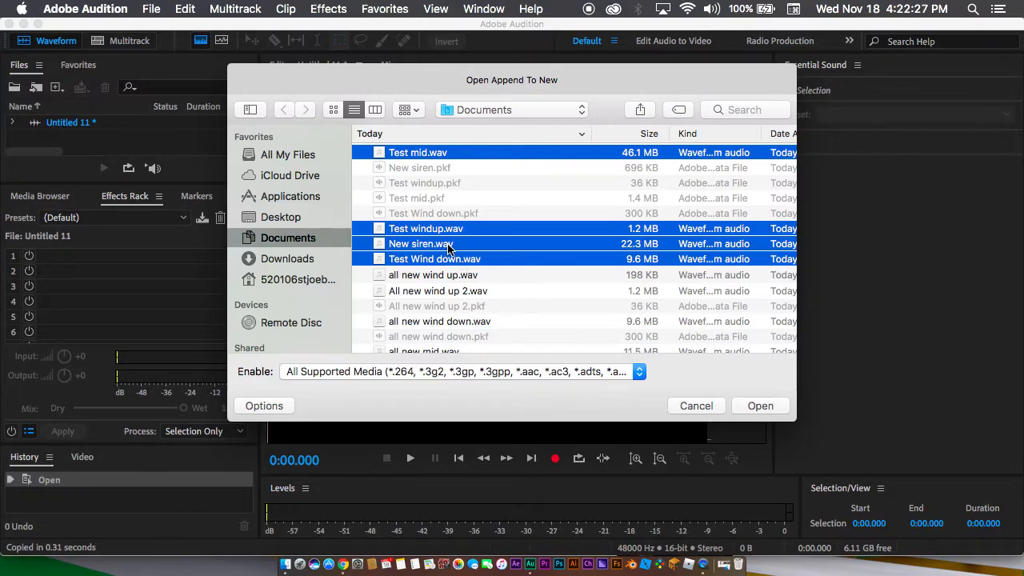
{"action": "left_click", "coordinate": [429, 153]}
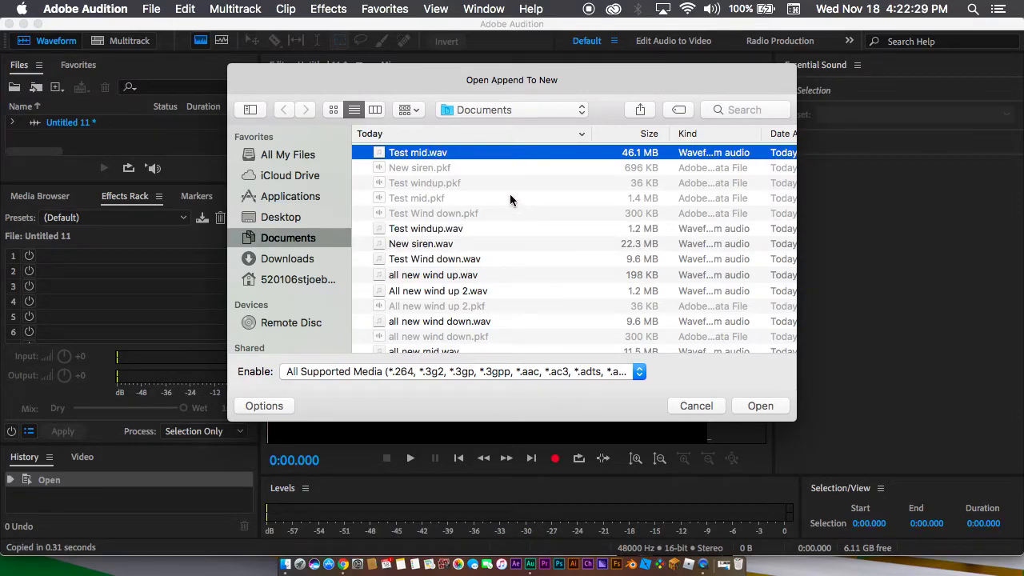
{"action": "left_click", "coordinate": [431, 230], "text": "super"}
{"action": "left_click", "coordinate": [433, 260], "text": "super"}
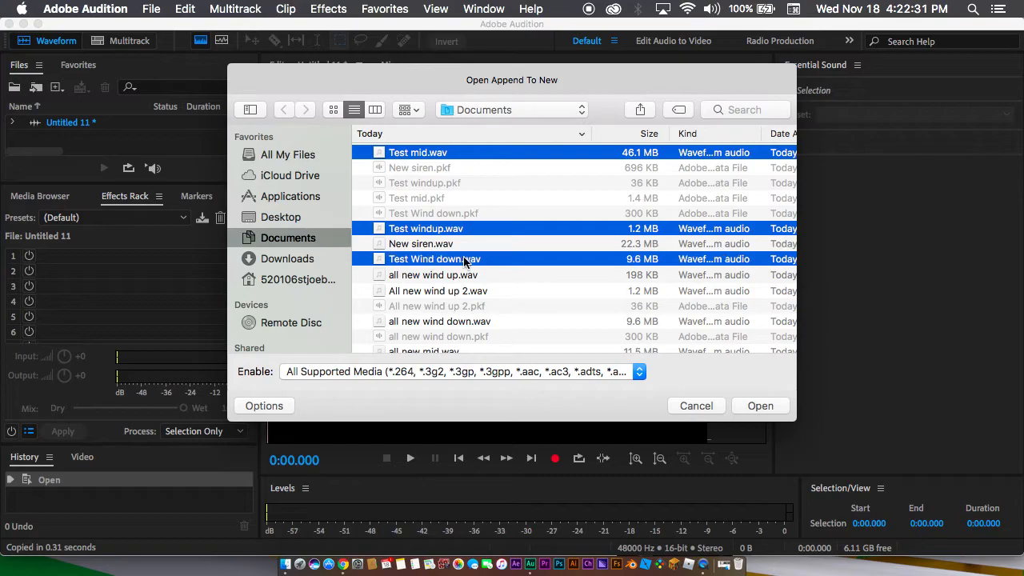
{"action": "left_click", "coordinate": [759, 405]}
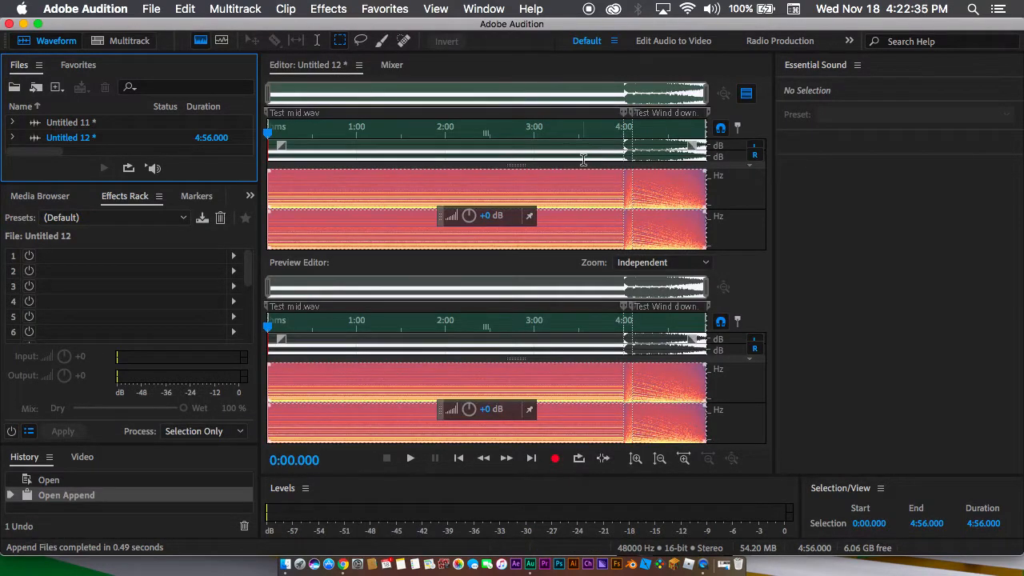
{"action": "key", "text": "super+z"}
Append Test windup.wav, Test Wind down.wav and Test mid.wav from the Documents folder together into a new file.
{"action": "left_click", "coordinate": [185, 9]}
{"action": "mouse_move", "coordinate": [151, 9]}
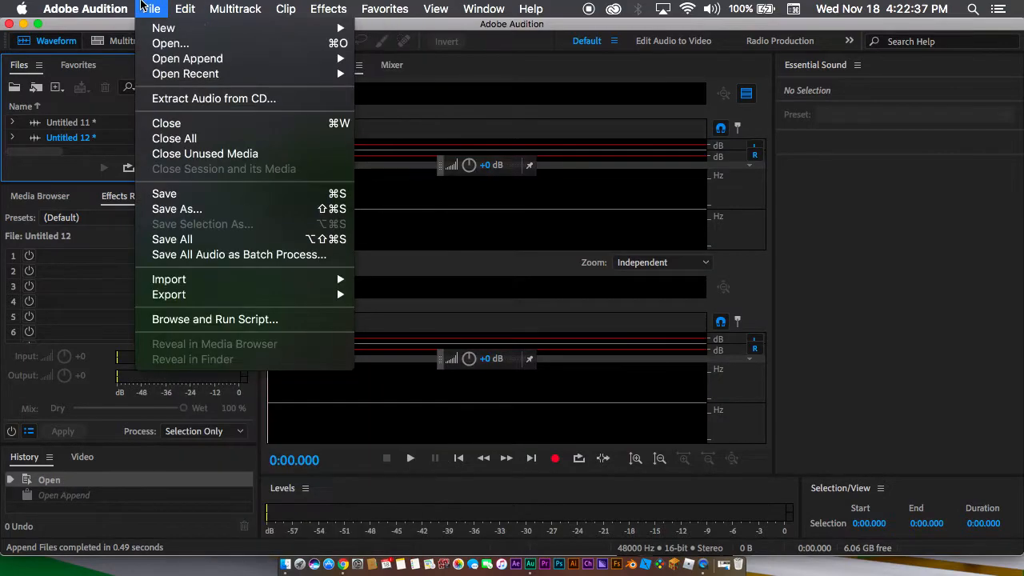
{"action": "mouse_move", "coordinate": [170, 61]}
{"action": "left_click", "coordinate": [395, 60]}
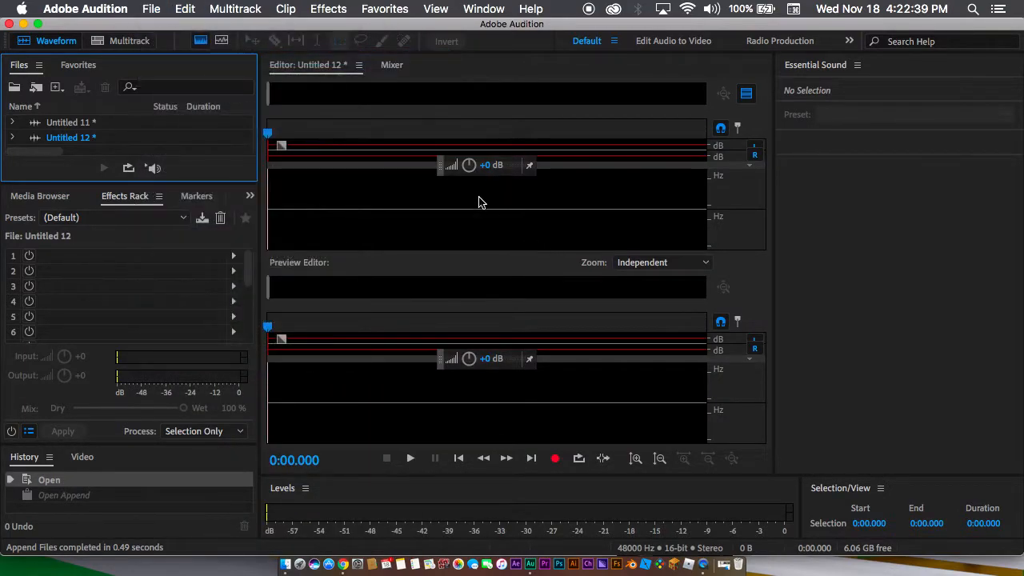
{"action": "left_click", "coordinate": [395, 152]}
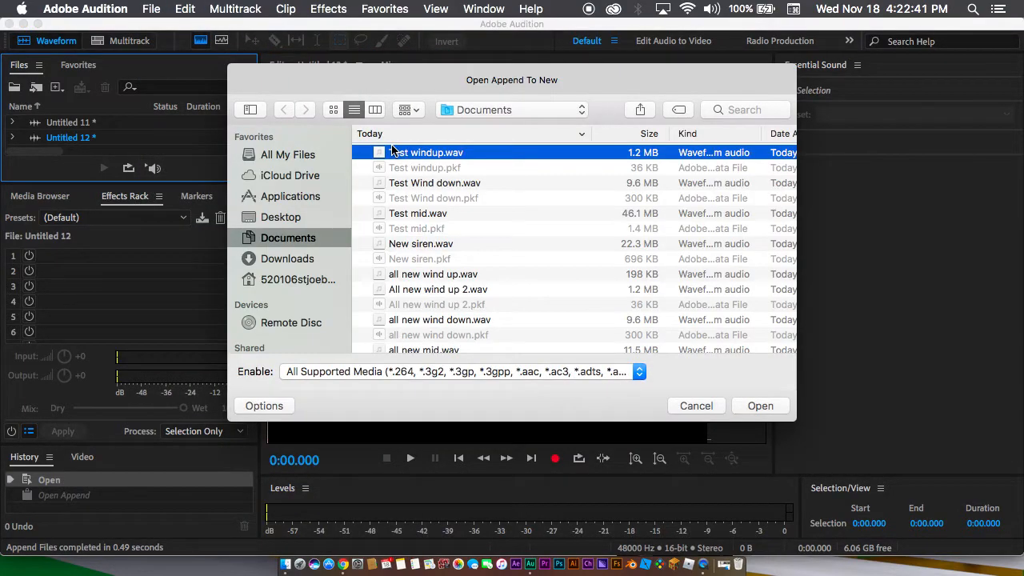
{"action": "left_click", "coordinate": [452, 183], "text": "super"}
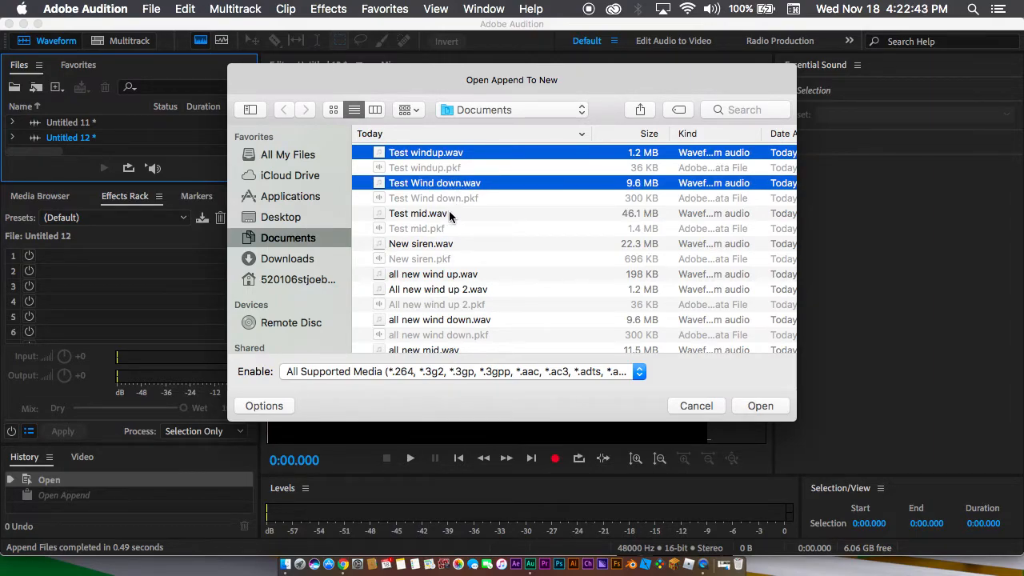
{"action": "left_click", "coordinate": [452, 212], "text": "super"}
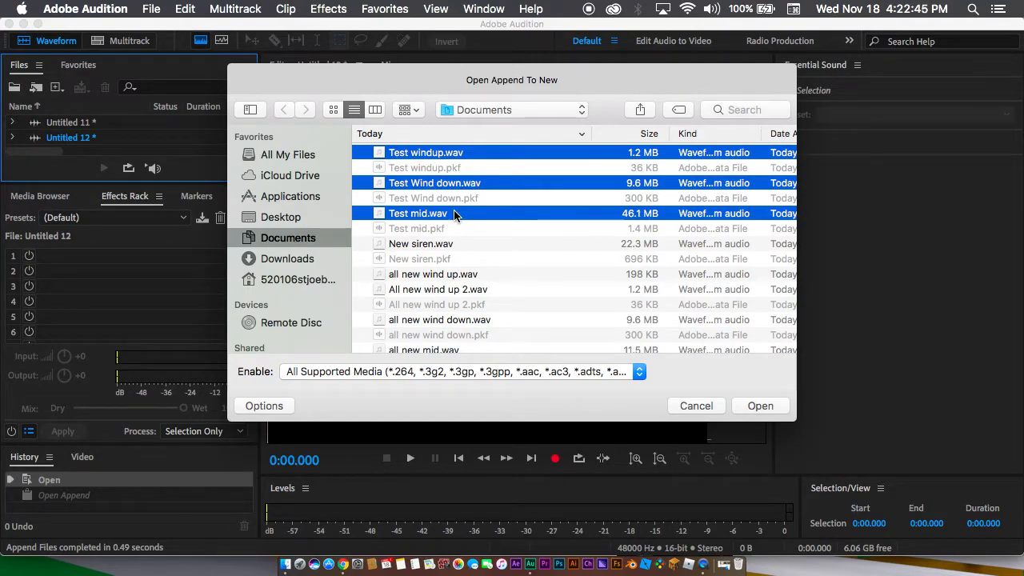
{"action": "left_click", "coordinate": [757, 405]}
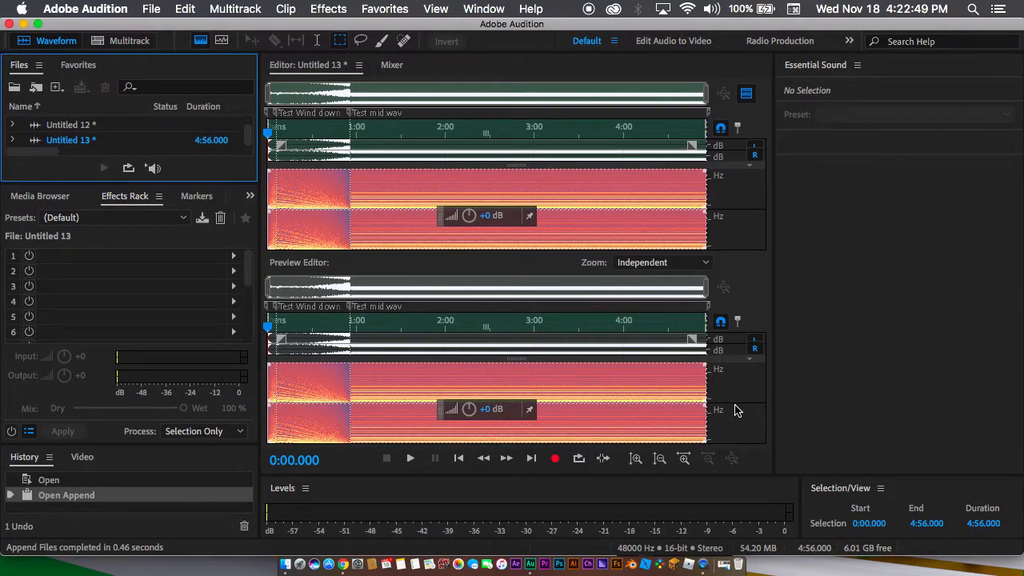
Move the Test Wind down section, from 0:06 to 0:56, to the end of the file after the Test mid section.
{"action": "left_click", "coordinate": [352, 141]}
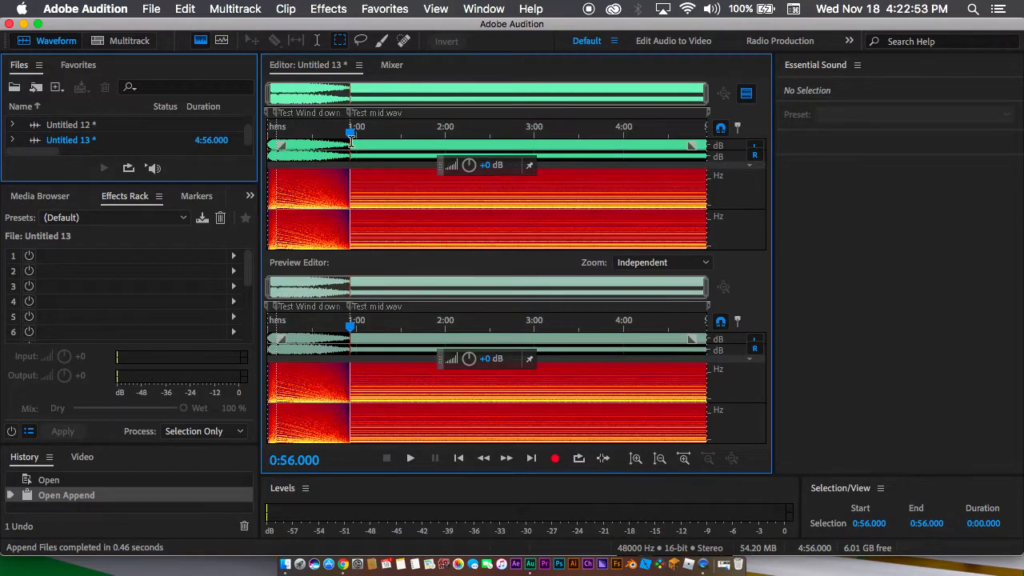
{"action": "left_click_drag", "start_coordinate": [347, 141], "coordinate": [279, 143]}
{"action": "key", "text": "super+c"}
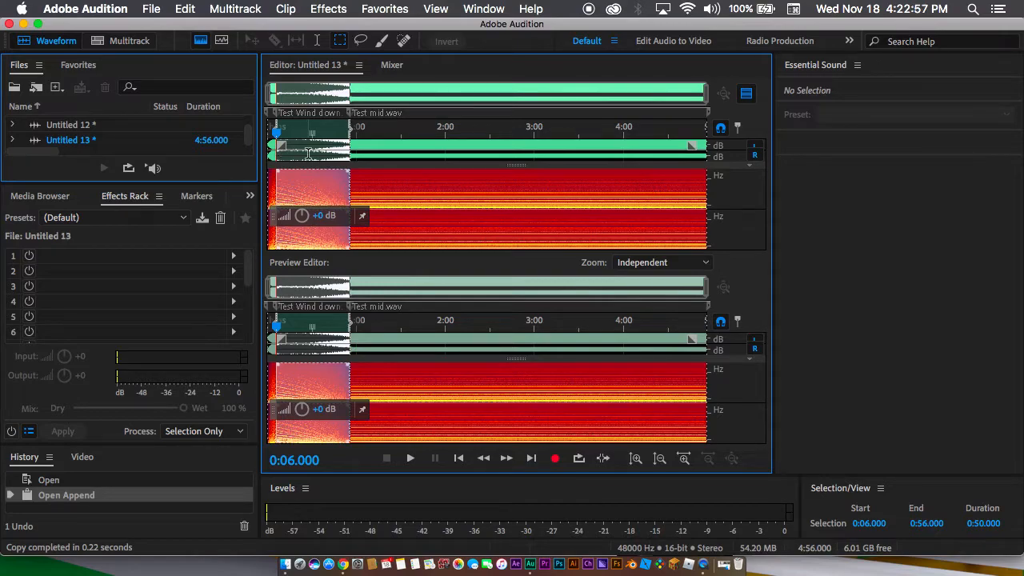
{"action": "key", "text": "Delete"}
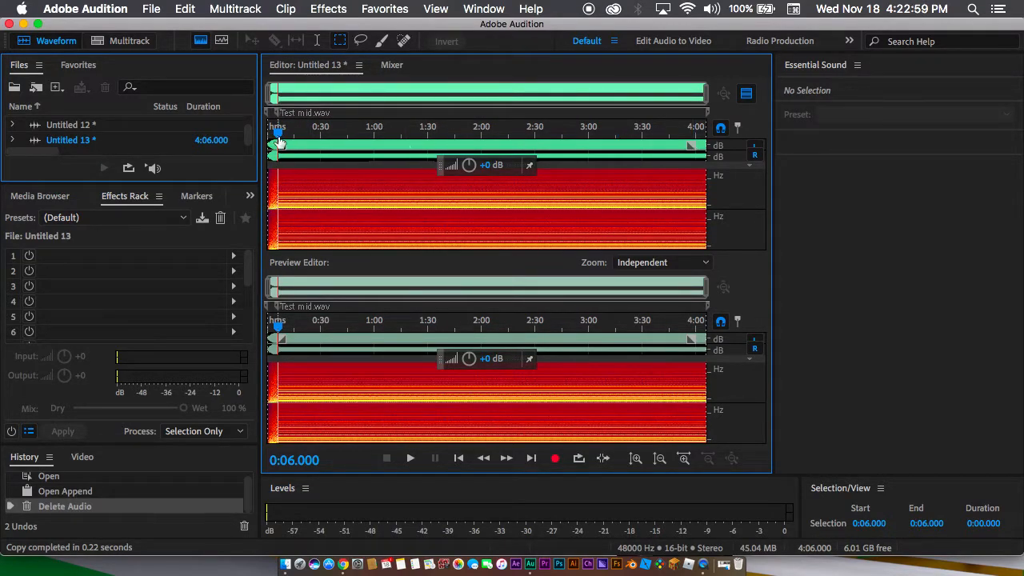
{"action": "key", "text": "End"}
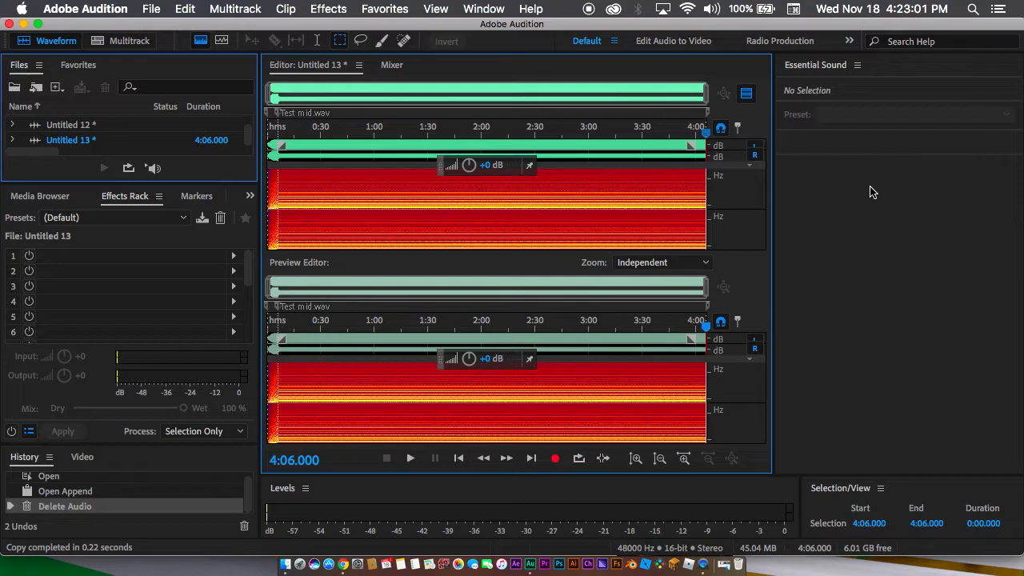
{"action": "key", "text": "super+v"}
Play the combined siren from the start to check the transition from the windup into the mid tone.
{"action": "key", "text": "Home"}
{"action": "scroll", "coordinate": [352, 191], "scroll_direction": "up", "scroll_amount": 4}
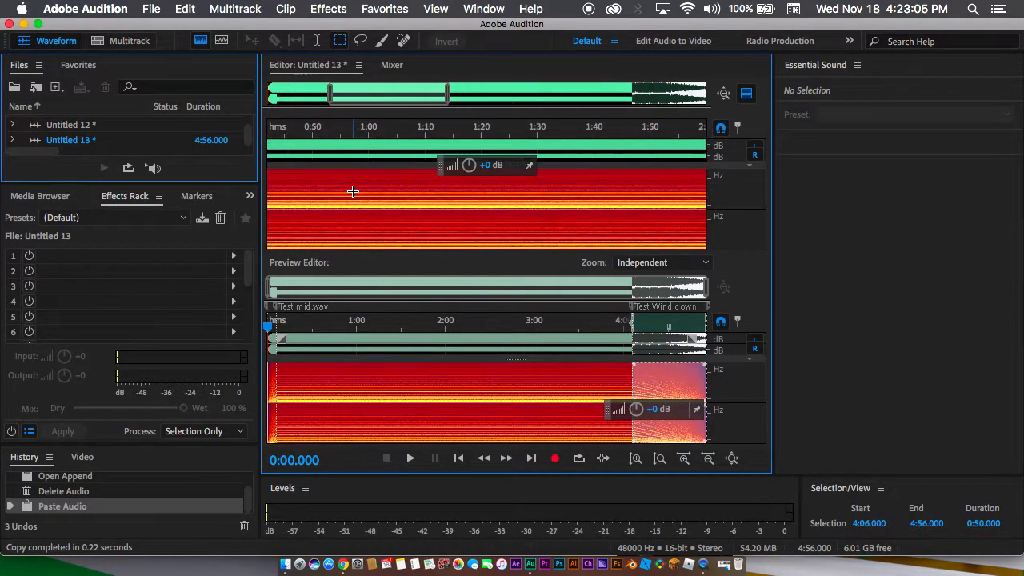
{"action": "scroll", "coordinate": [352, 192], "scroll_direction": "left", "scroll_amount": 5}
{"action": "scroll", "coordinate": [321, 217], "scroll_direction": "up", "scroll_amount": 5}
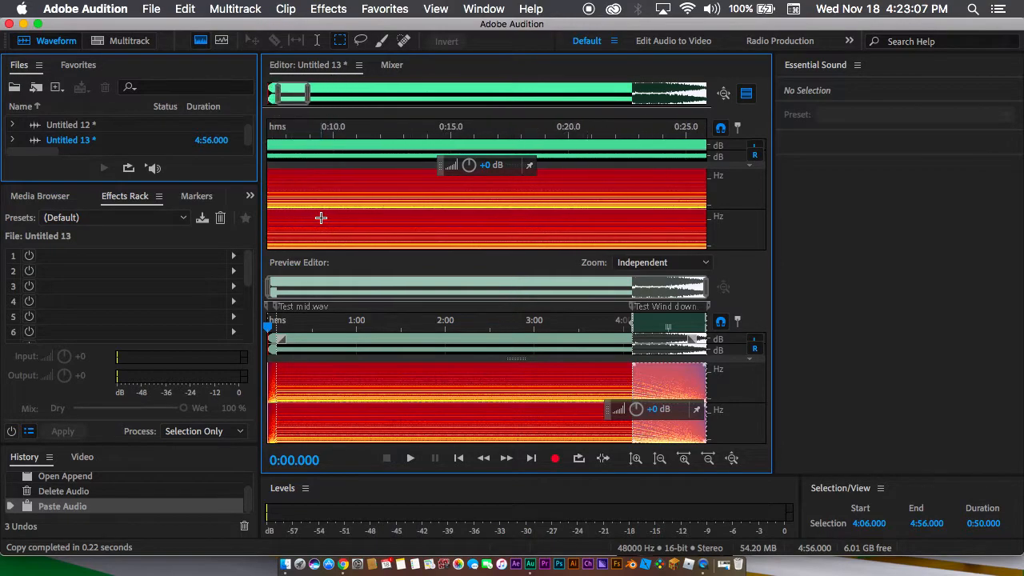
{"action": "scroll", "coordinate": [321, 217], "scroll_direction": "left", "scroll_amount": 1}
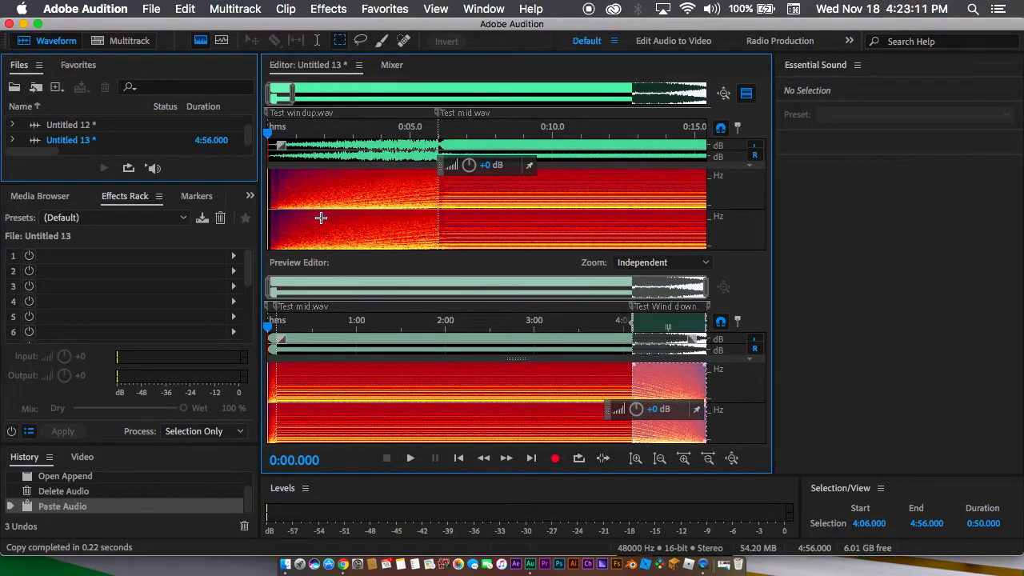
{"action": "key", "text": "XF86AudioRaiseVolume"}
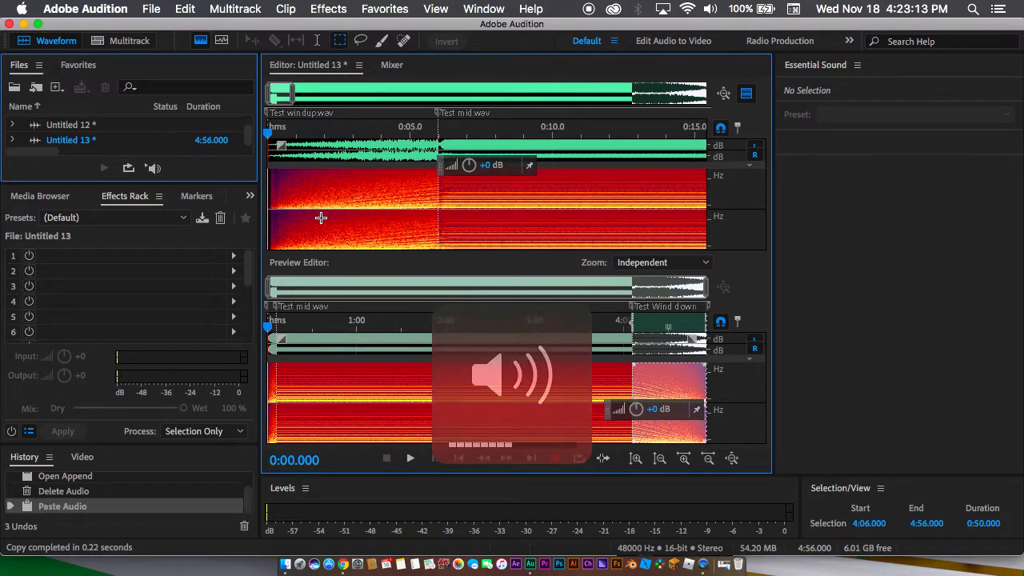
{"action": "scroll", "coordinate": [376, 220], "scroll_direction": "down", "scroll_amount": 2}
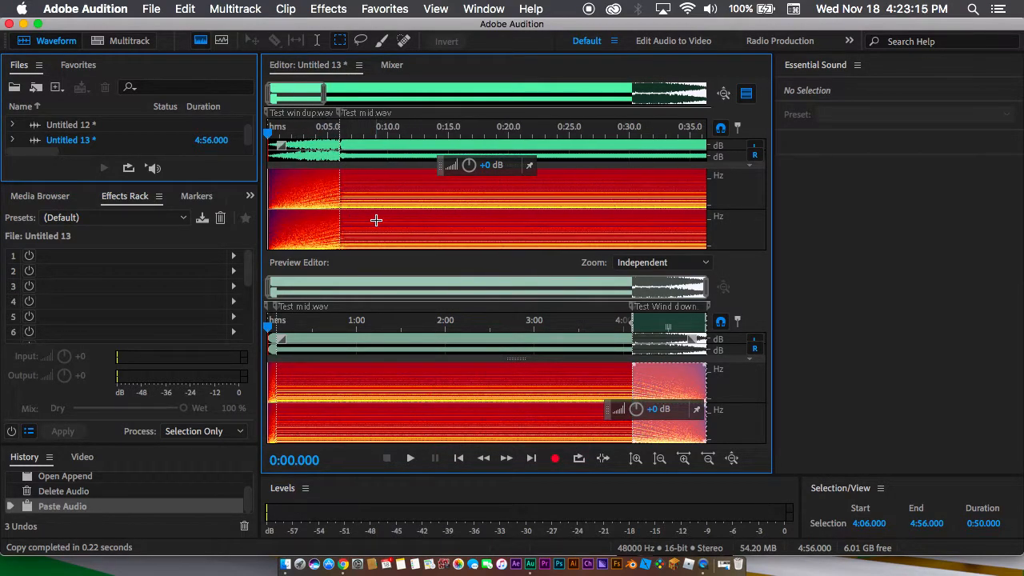
{"action": "scroll", "coordinate": [376, 219], "scroll_direction": "up", "scroll_amount": 3}
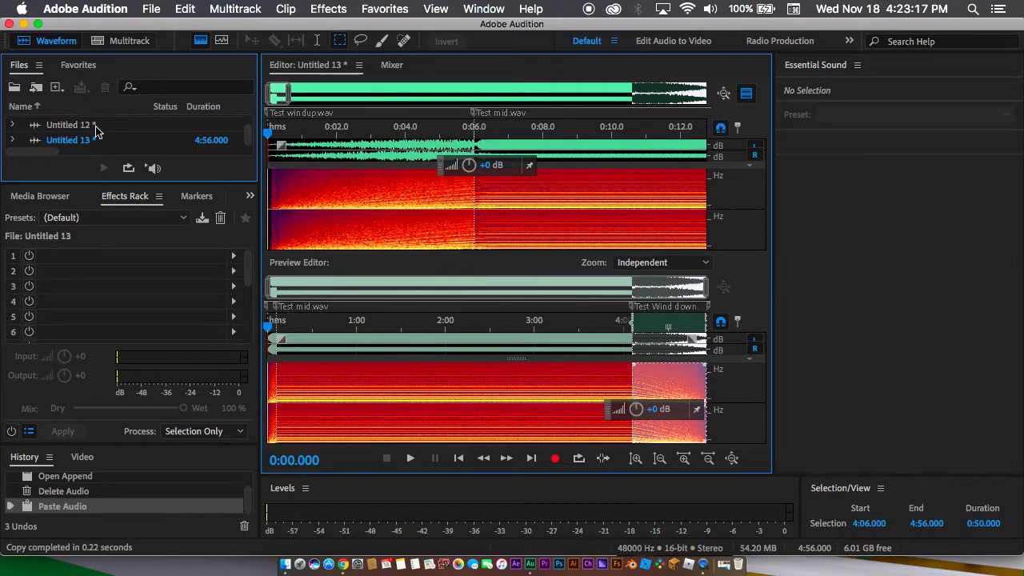
{"action": "left_click", "coordinate": [95, 128]}
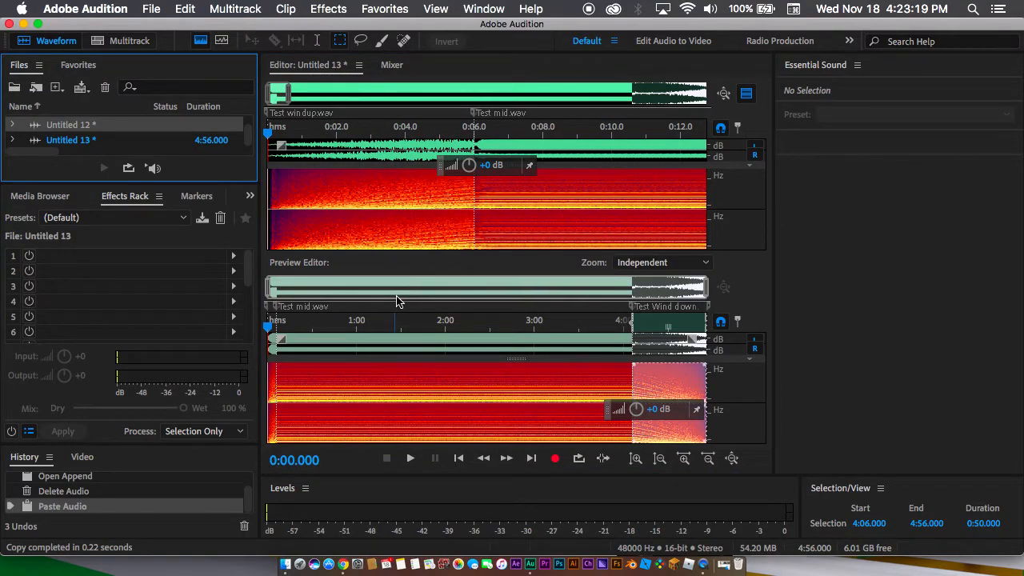
{"action": "key", "text": "space"}
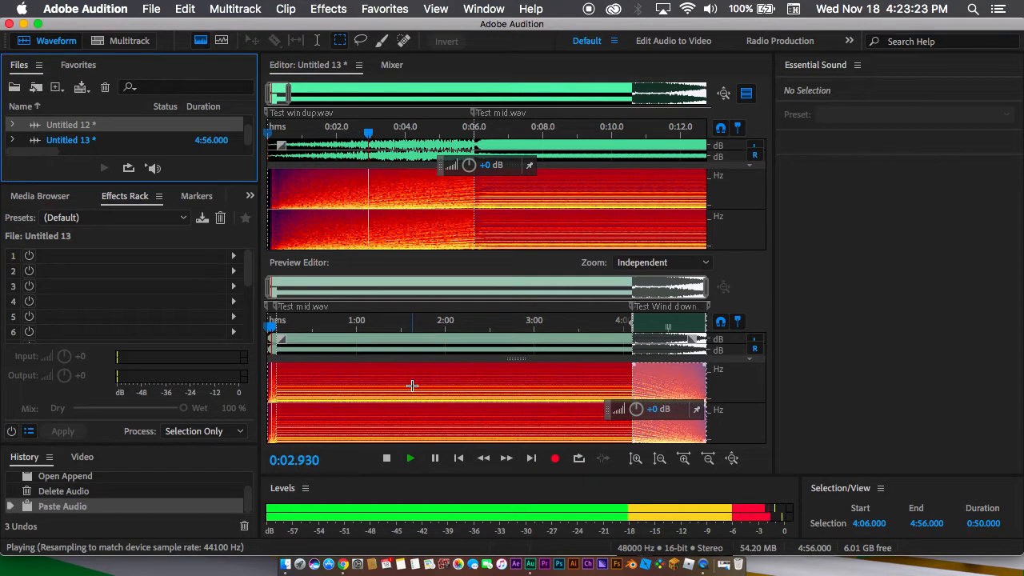
{"action": "scroll", "coordinate": [570, 190], "scroll_direction": "down", "scroll_amount": 2}
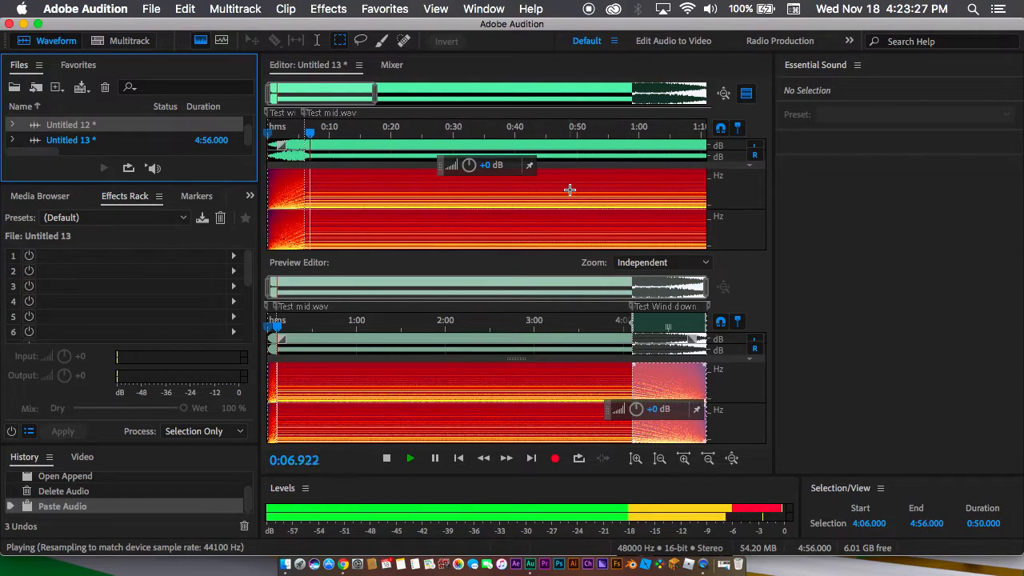
{"action": "scroll", "coordinate": [570, 189], "scroll_direction": "down", "scroll_amount": 5}
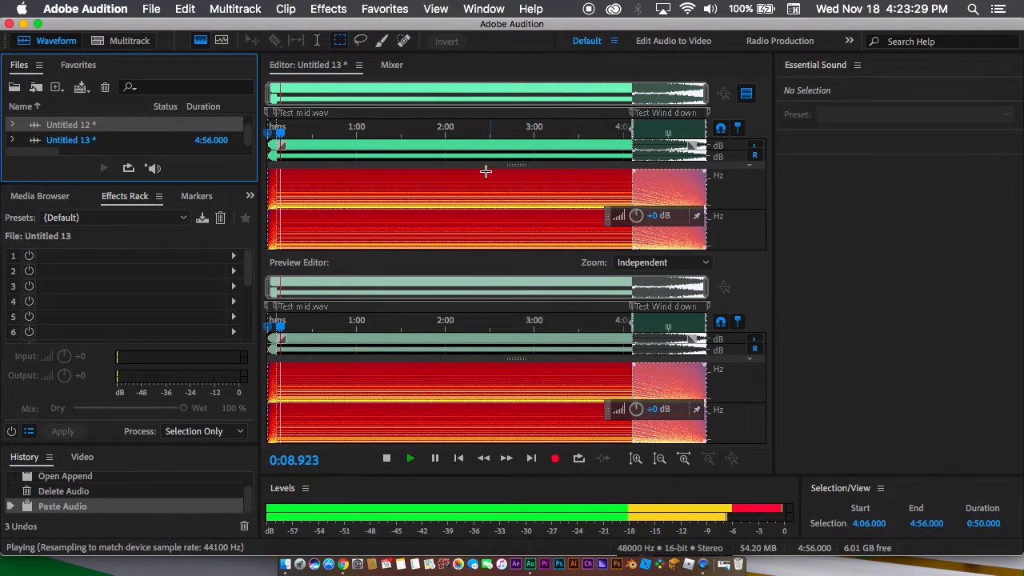
Play from about 4:00 to the end of the file to check the transition from the mid tone into the wind-down.
{"action": "left_click_drag", "start_coordinate": [283, 136], "coordinate": [624, 158]}
{"action": "scroll", "coordinate": [680, 186], "scroll_direction": "up", "scroll_amount": 5}
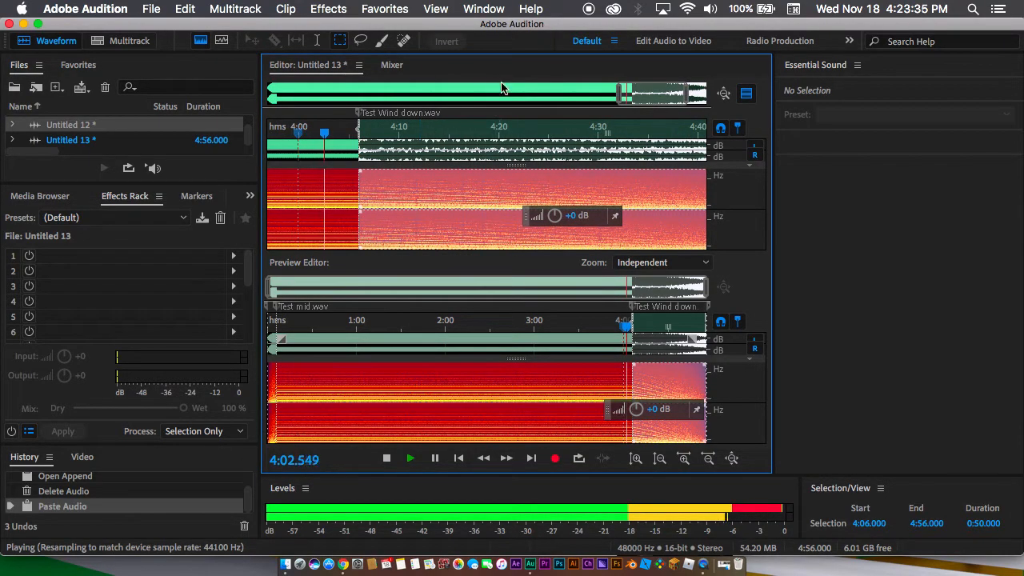
{"action": "scroll", "coordinate": [520, 160], "scroll_direction": "down", "scroll_amount": 3}
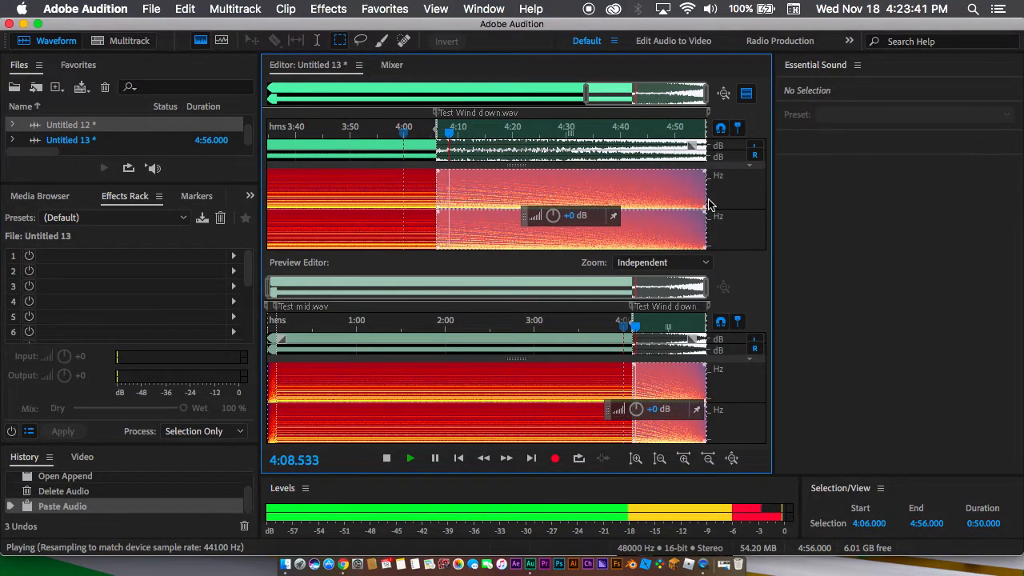
{"action": "key", "text": "XF86AudioRaiseVolume"}
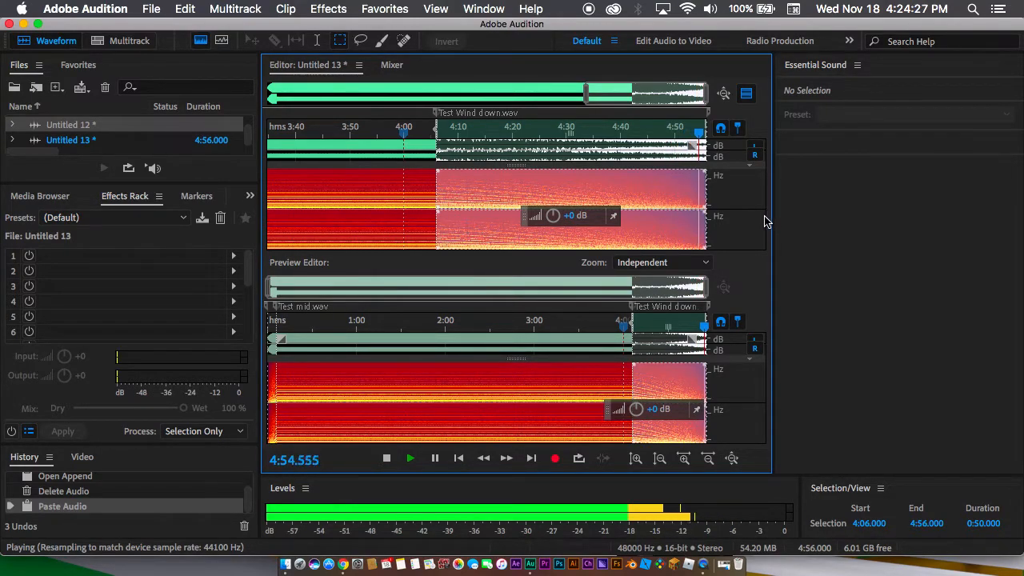
{"action": "scroll", "coordinate": [736, 223], "scroll_direction": "down", "scroll_amount": 2}
{"action": "scroll", "coordinate": [736, 223], "scroll_direction": "down", "scroll_amount": 3}
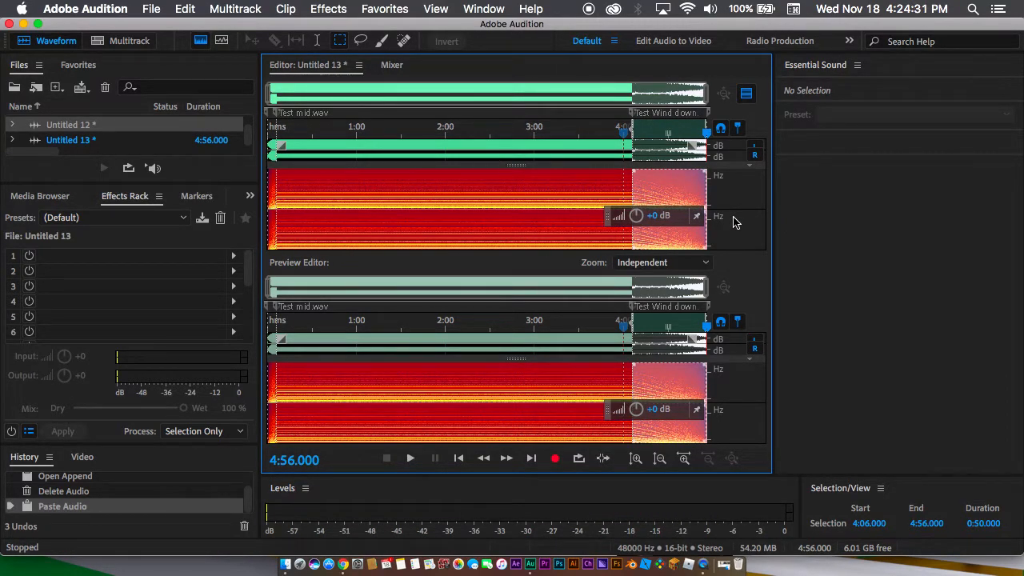
Save the combined siren under the file name Test siren.wav in Wave PCM format in the Documents folder.
{"action": "left_click", "coordinate": [153, 8]}
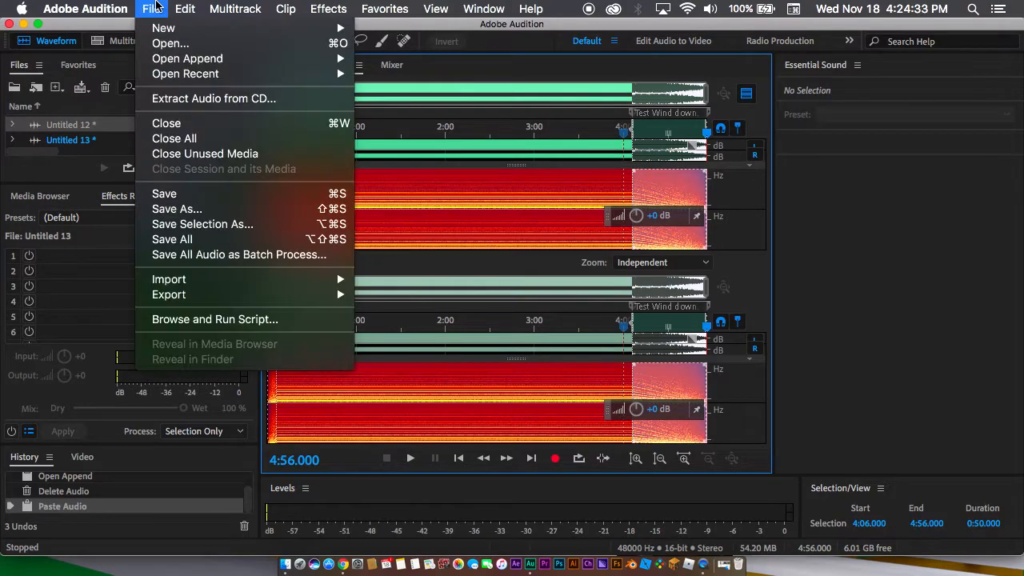
{"action": "left_click", "coordinate": [181, 209]}
{"action": "type", "text": "Test siren.wav"}
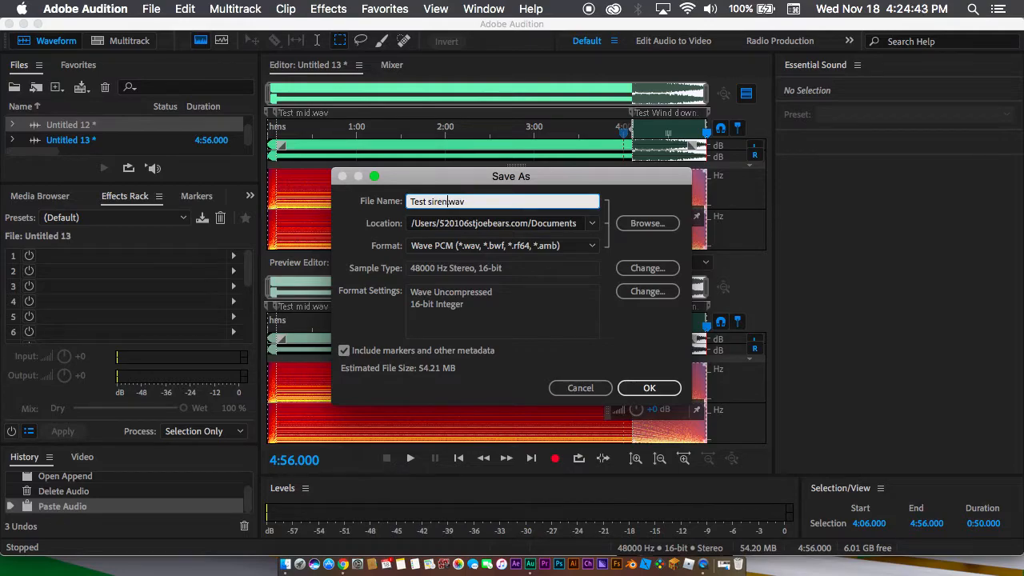
{"action": "left_click", "coordinate": [648, 387]}
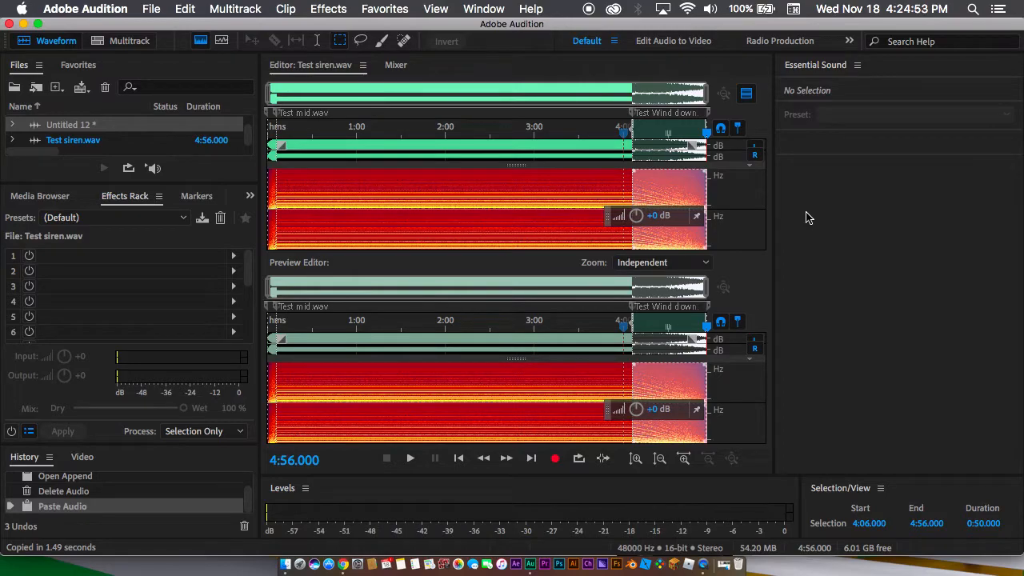
Clear the wind-down selection and return the playhead to the start of the file.
{"action": "left_click", "coordinate": [743, 233]}
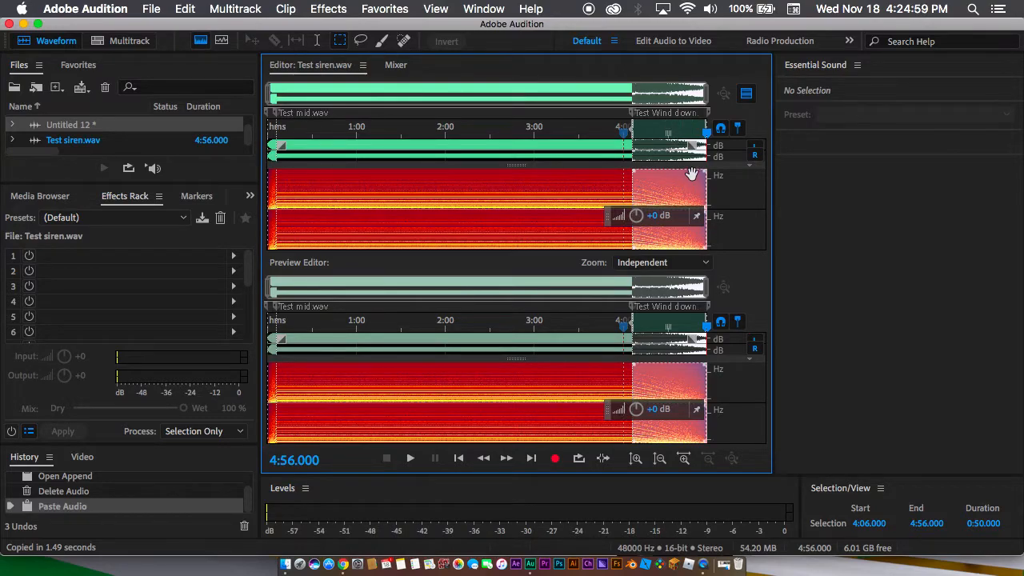
{"action": "left_click", "coordinate": [584, 140]}
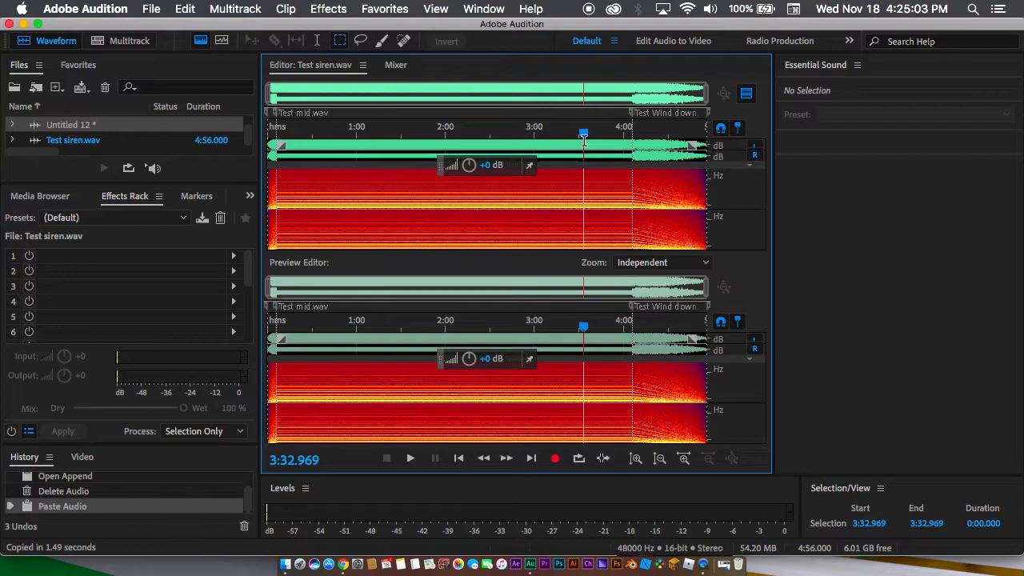
{"action": "left_click_drag", "start_coordinate": [583, 140], "coordinate": [126, 132]}
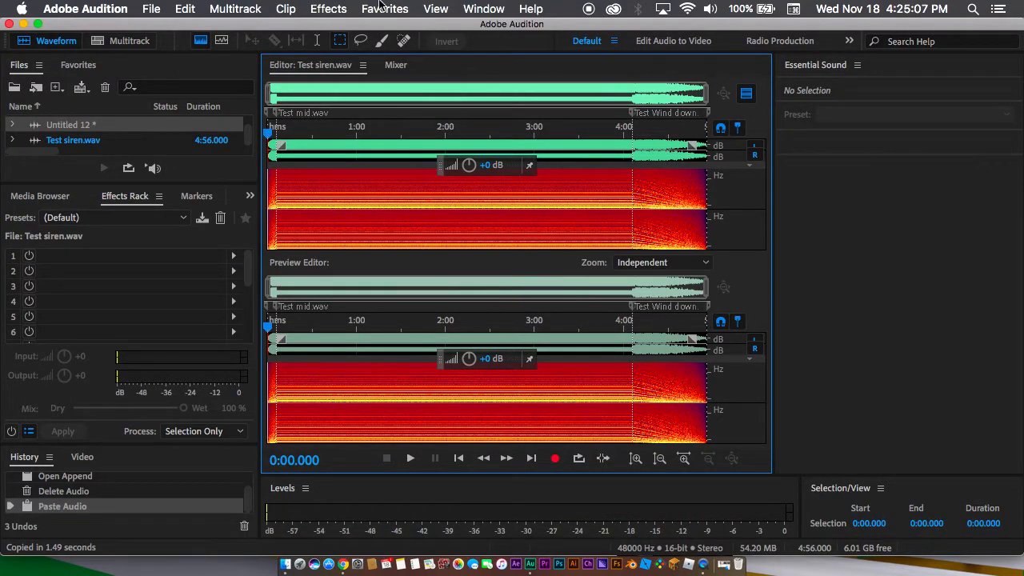